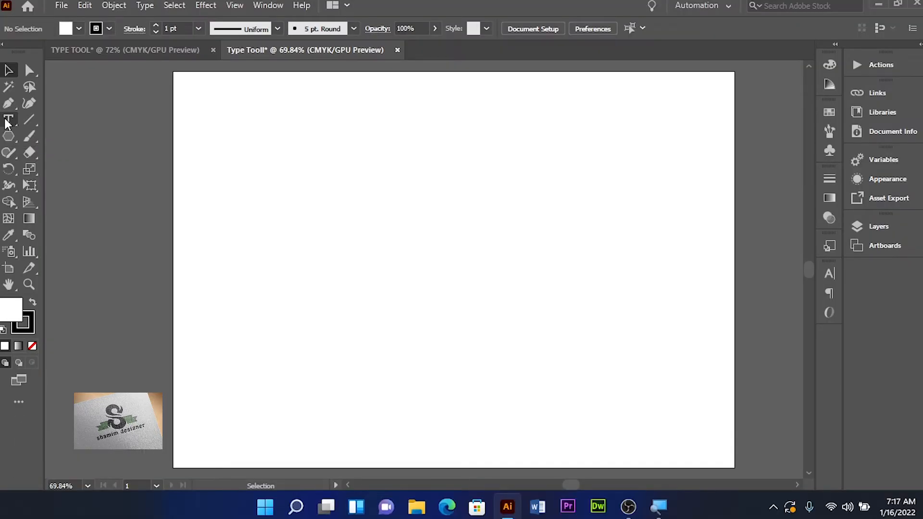
- Place point text in the artboard's upper middle, keeping the Lorem ipsum placeholder and the 72 pt size
left_click(8, 123)
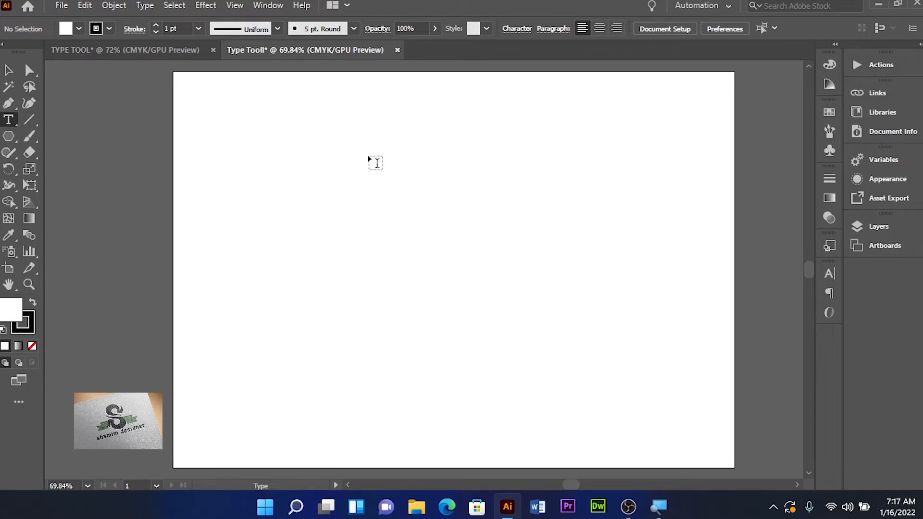
left_click(345, 163)
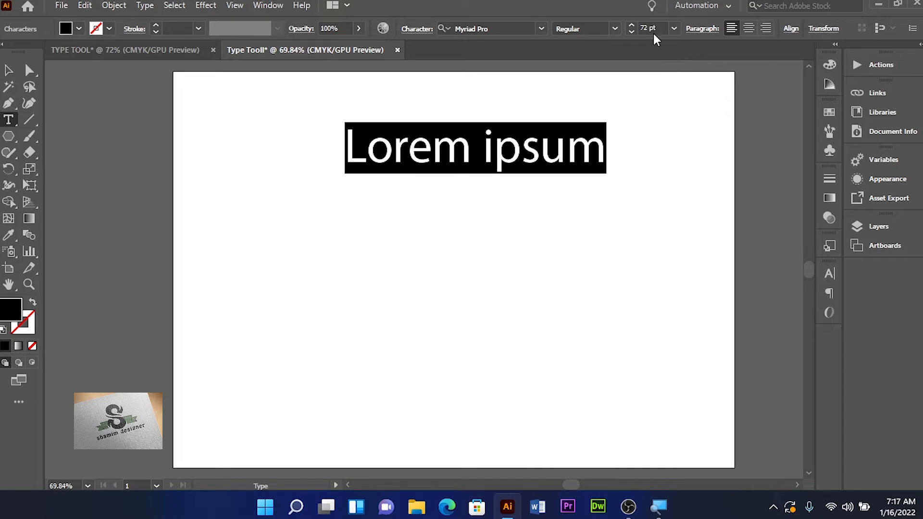
left_click(675, 29)
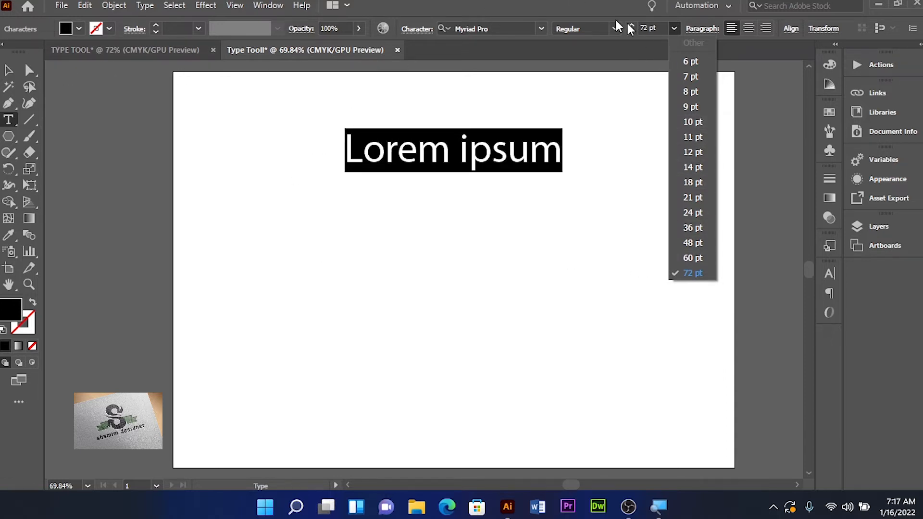
left_click(610, 5)
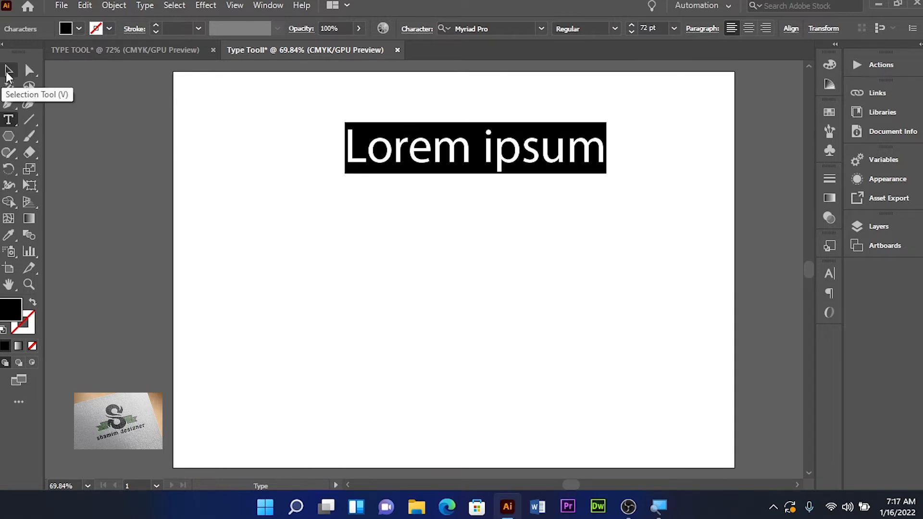
- Move the Lorem ipsum text to the artboard's upper-right corner and deselect it
left_click(8, 70)
left_click(482, 284)
left_click_drag(505, 151, 615, 134)
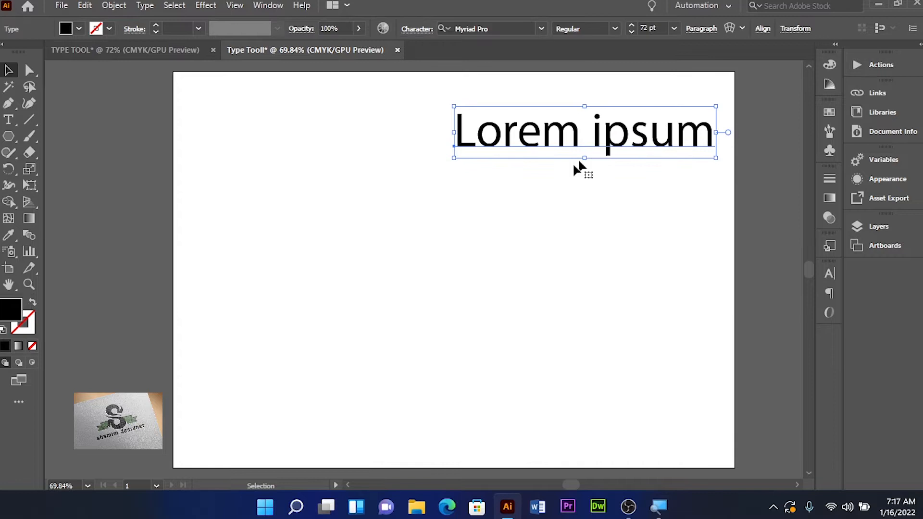
left_click(524, 209)
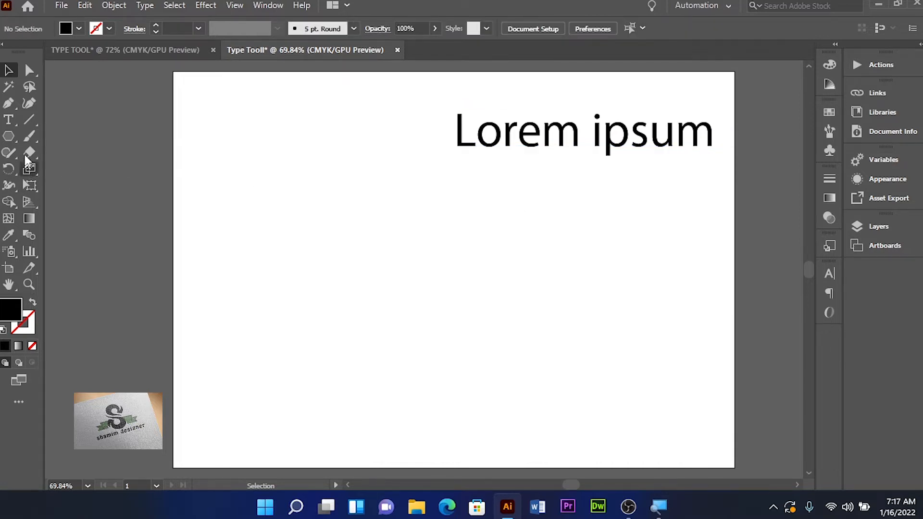
- Add a second point text reading "xyz" on the left half of the artboard, below the first text
left_click(8, 120)
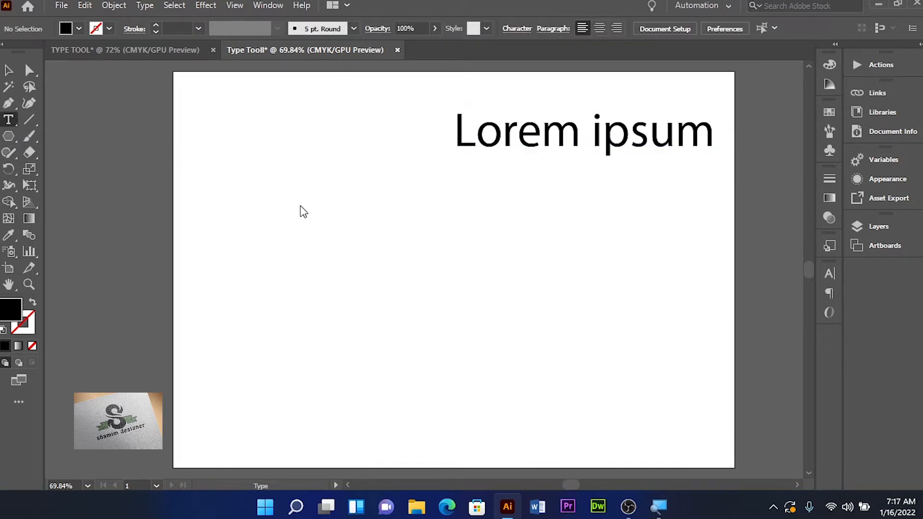
left_click(277, 236)
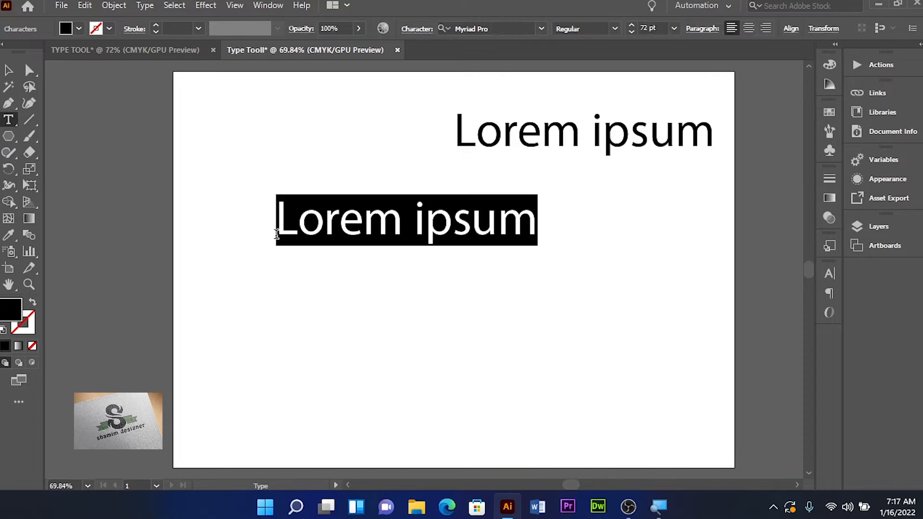
type("x")
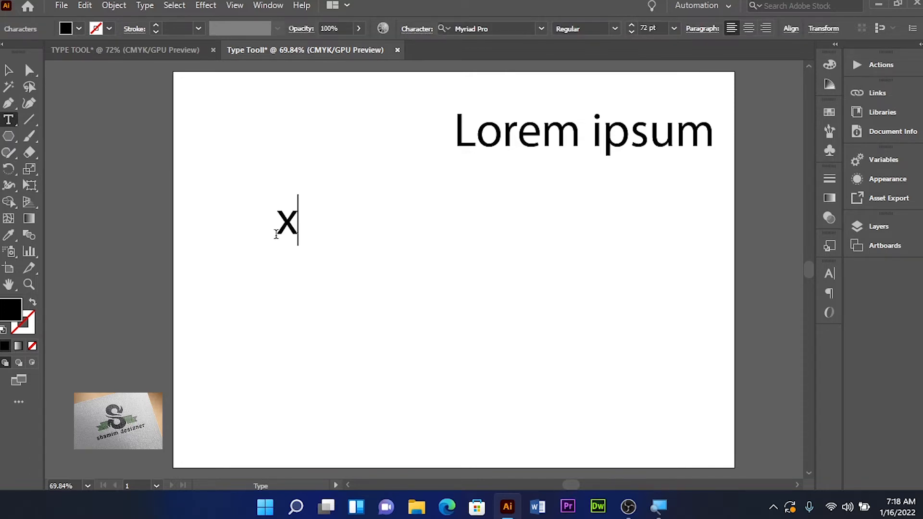
type("yz")
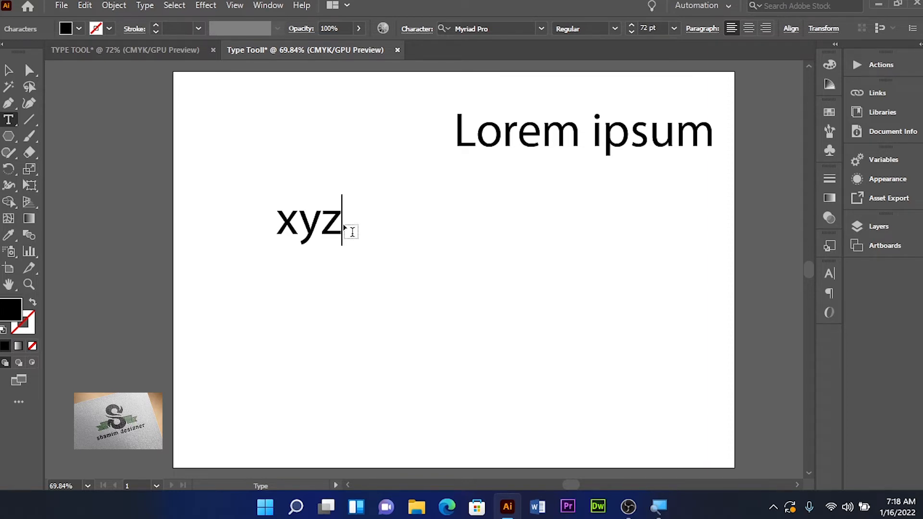
- Scale the xyz text to about 86 pt near the artboard's upper edge and move the Lorem ipsum text just below and beside it
left_click(9, 71)
left_click_drag(319, 233, 465, 217)
left_click_drag(464, 217, 331, 240)
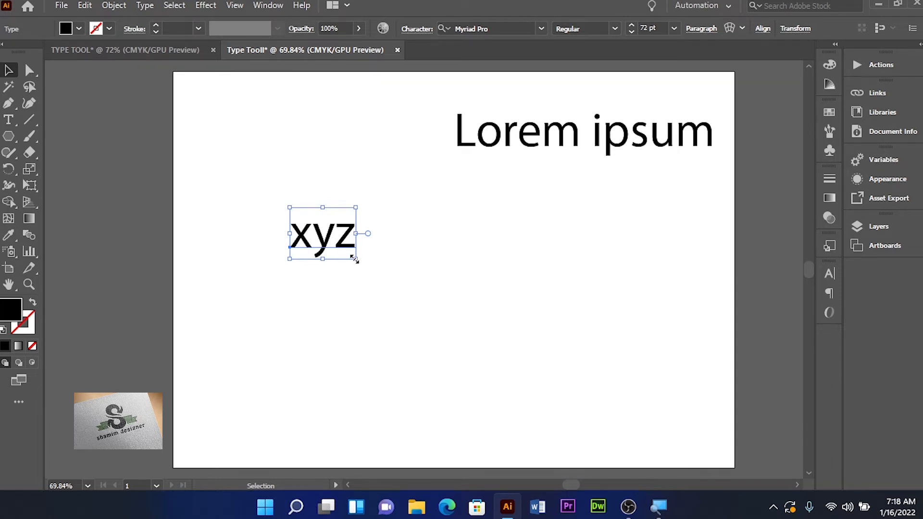
left_click_drag(355, 259, 341, 126)
left_click_drag(515, 145, 438, 167)
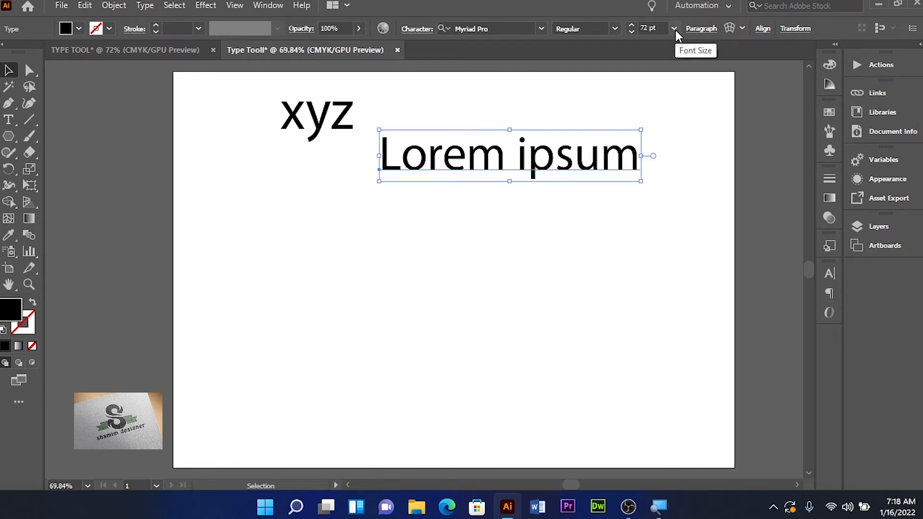
- Set the Lorem ipsum text's font size to 21 pt
right_click(549, 155)
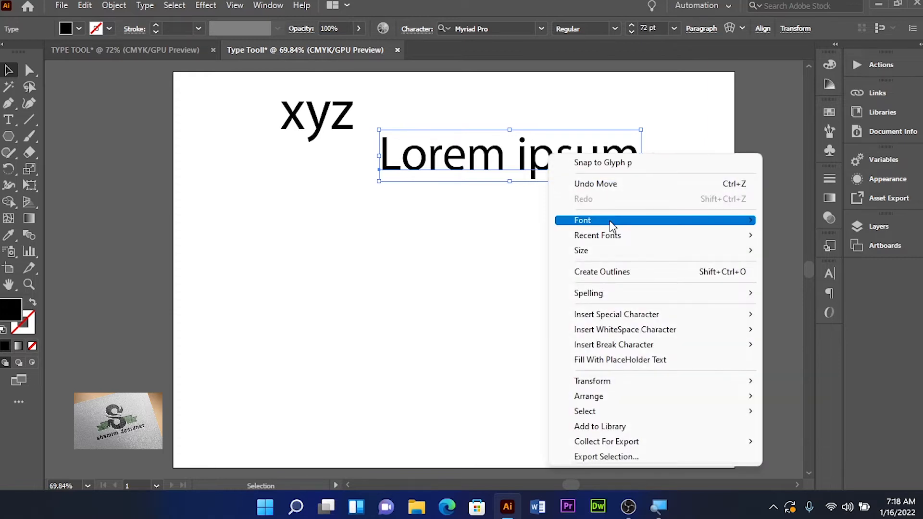
mouse_move(609, 222)
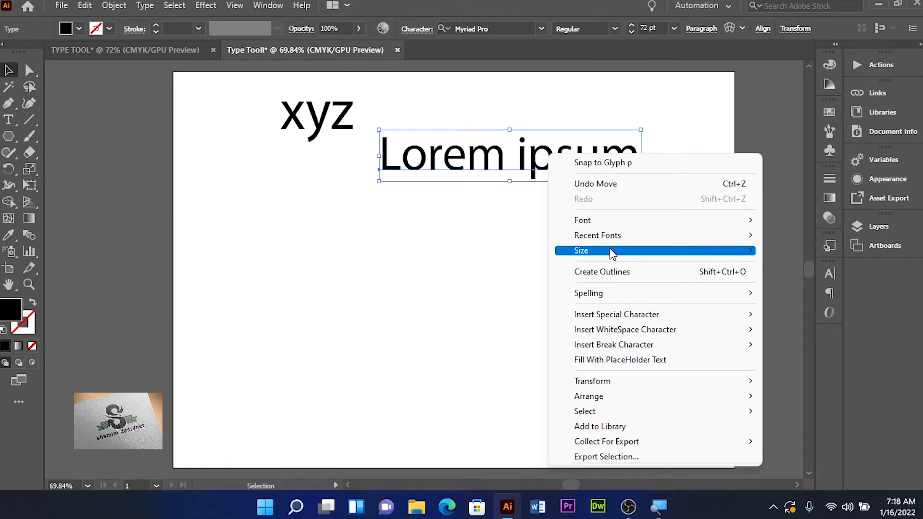
mouse_move(610, 249)
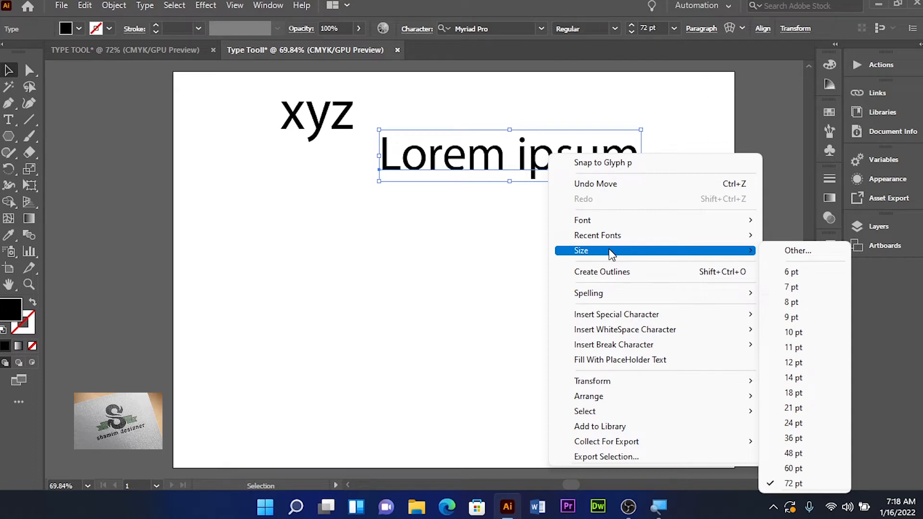
left_click(478, 233)
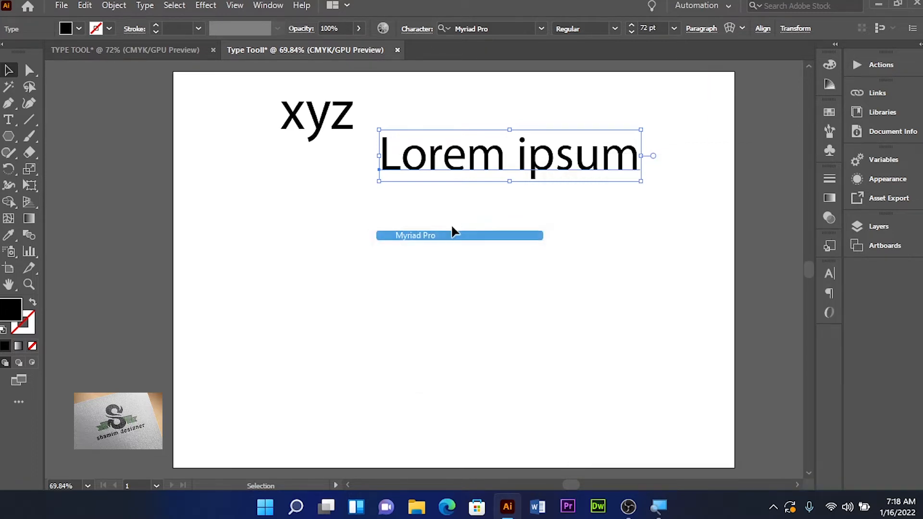
left_click(148, 7)
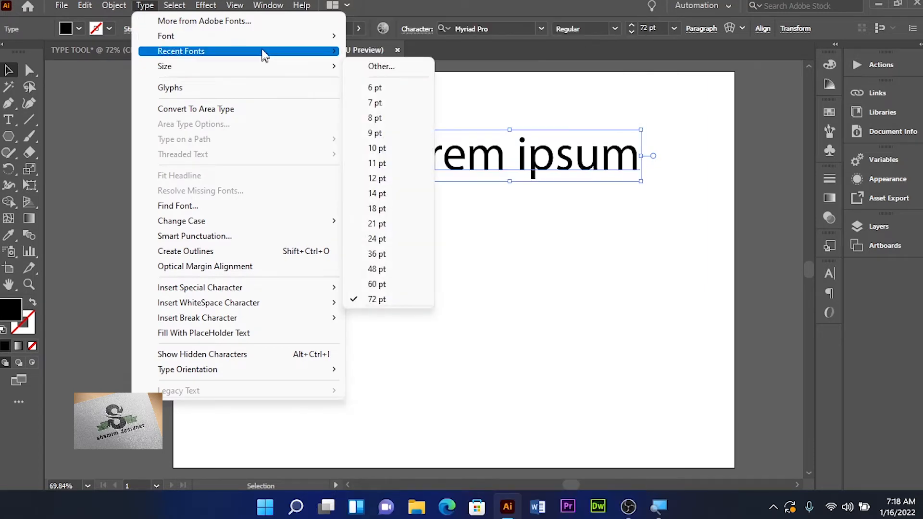
mouse_move(262, 37)
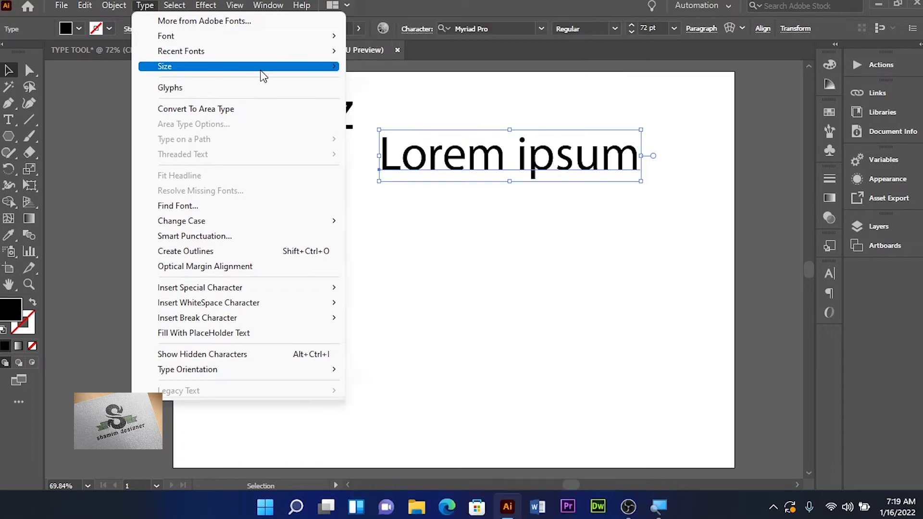
mouse_move(262, 73)
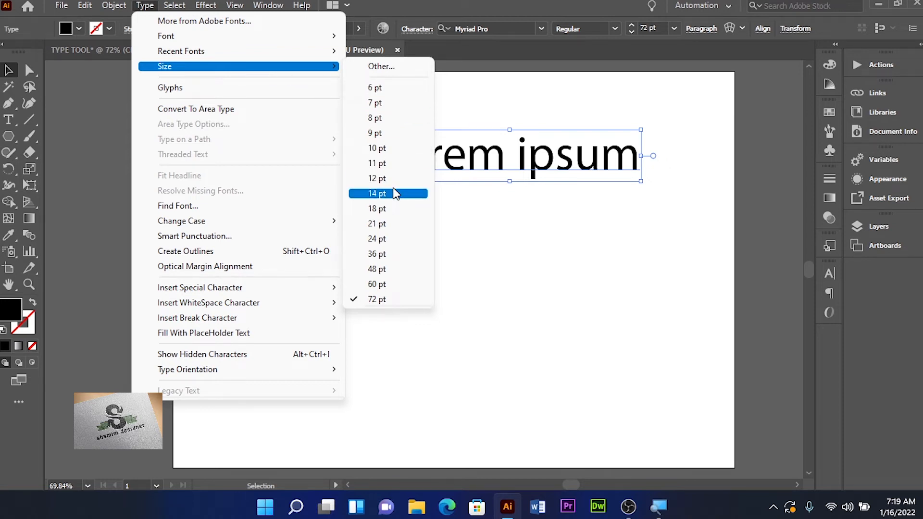
left_click(392, 225)
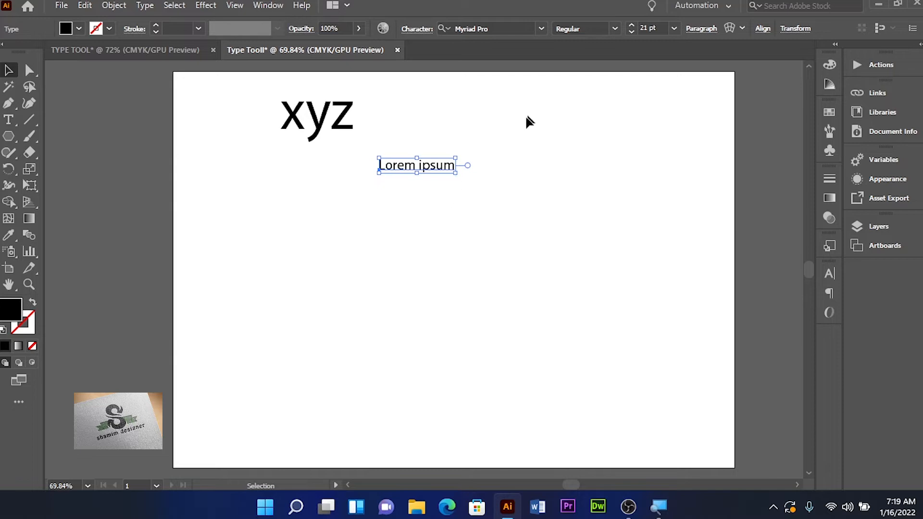
- Scale the Lorem ipsum text up freehand and step its font size to 62 pt
left_click_drag(455, 172, 649, 277)
left_click(674, 28)
left_click(675, 28)
left_click(631, 26)
left_click(632, 26)
left_click(631, 26)
left_click(632, 26)
left_click(632, 26)
left_click(631, 31)
left_click(631, 31)
left_click(632, 31)
left_click(632, 31)
left_click(631, 32)
left_click(632, 31)
left_click(631, 31)
left_click(631, 31)
left_click(631, 31)
left_click(631, 31)
left_click(631, 31)
left_click(632, 31)
left_click(631, 32)
left_click(631, 31)
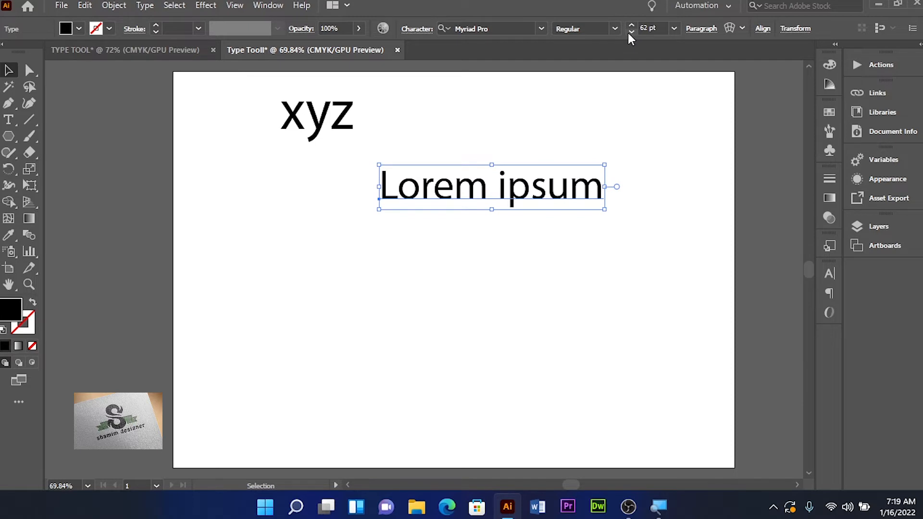
- Move the Lorem ipsum text up beside xyz and look over its character settings
left_click_drag(542, 198, 393, 199)
left_click_drag(391, 194, 569, 122)
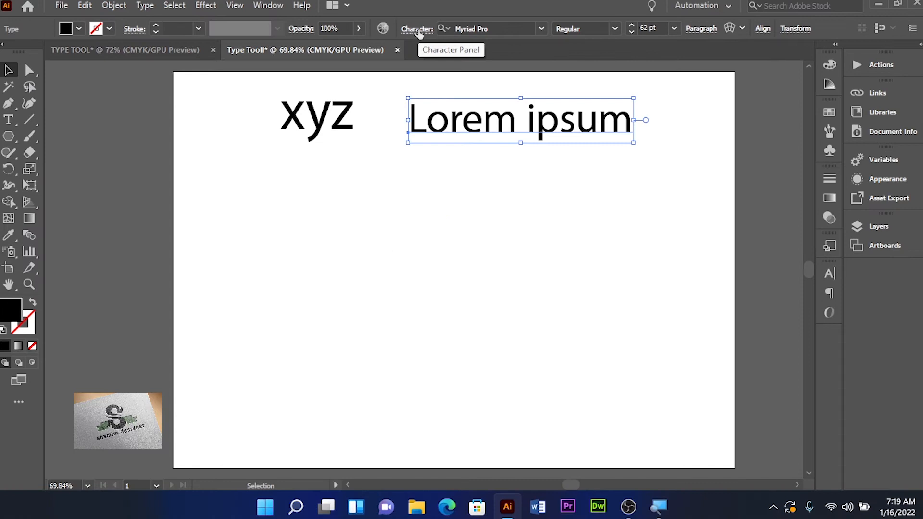
left_click(417, 30)
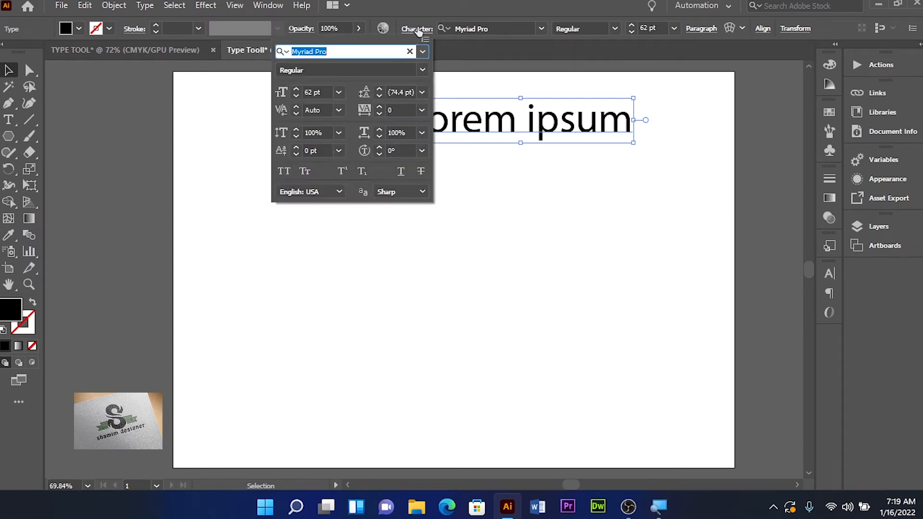
left_click(418, 30)
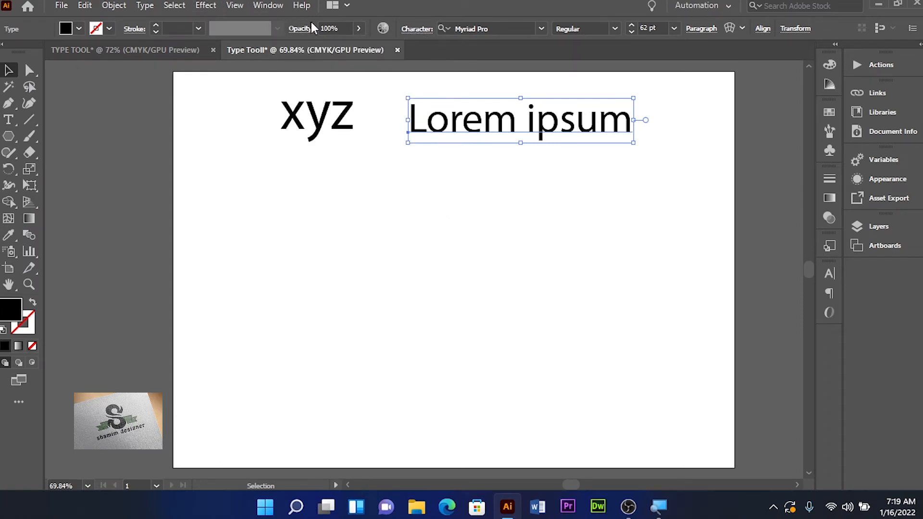
- Display the Character panel, practise collapsing and reopening it, and return to the Selection tool
left_click(266, 6)
scroll(338, 454, "down", 5)
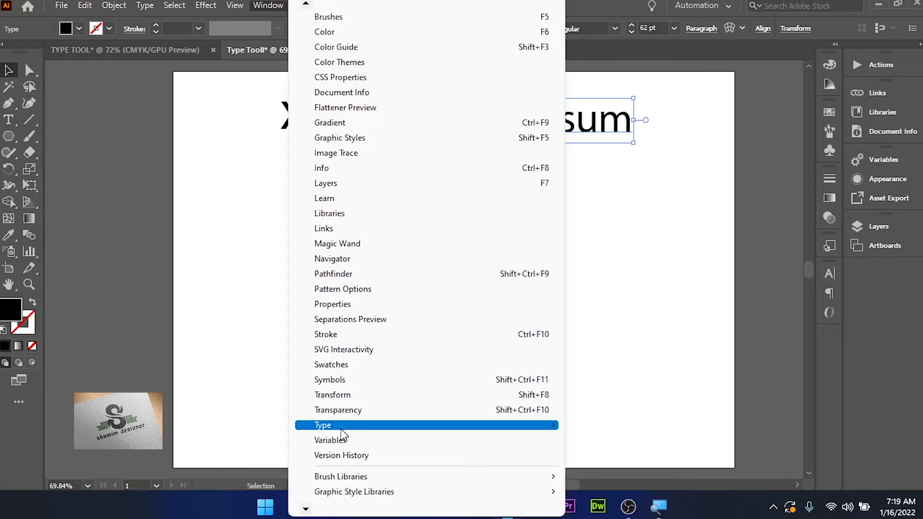
mouse_move(341, 429)
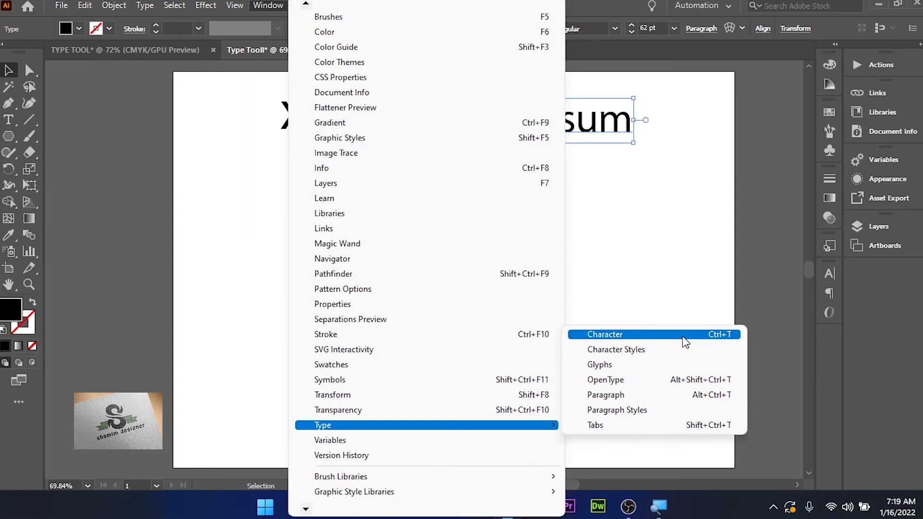
left_click(682, 336)
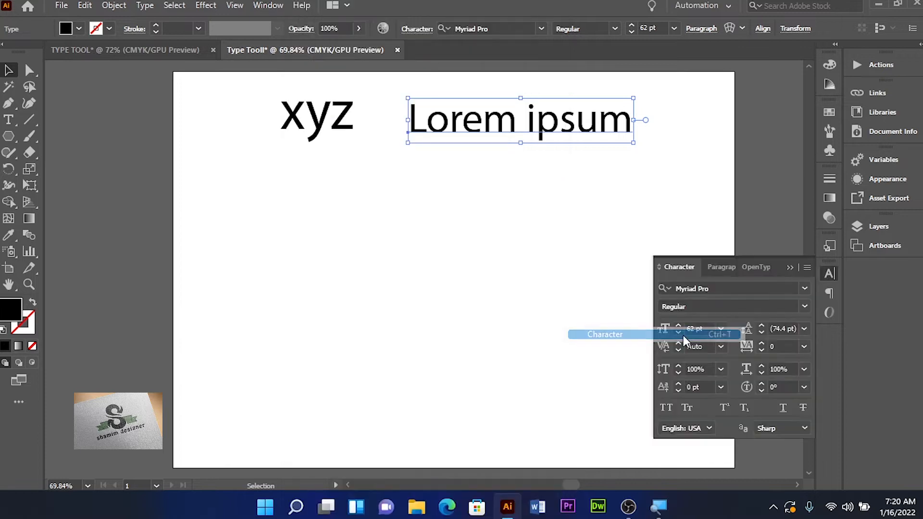
left_click(790, 268)
left_click(830, 272)
left_click(831, 273)
key("ctrl+t")
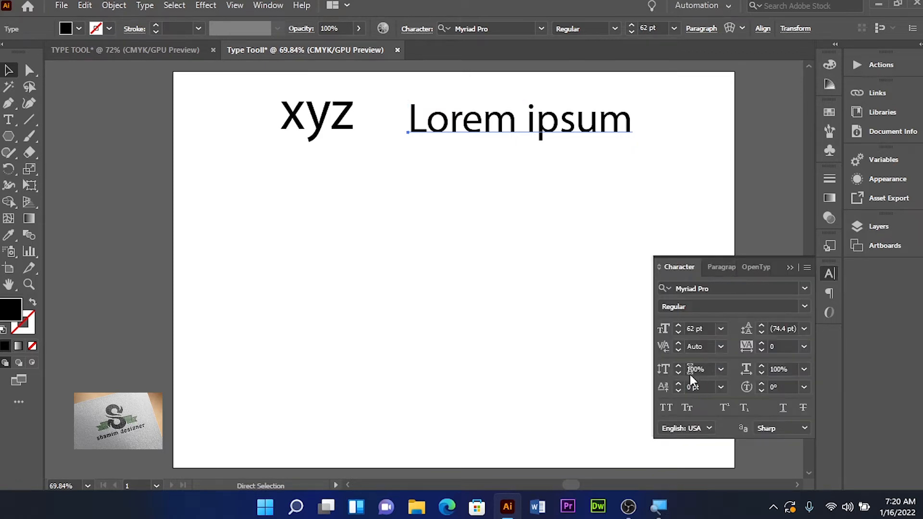
key("v")
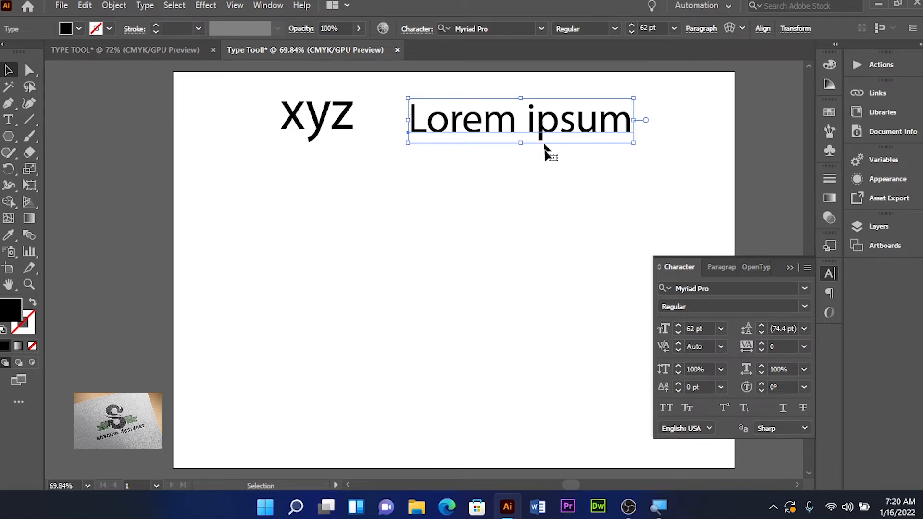
- Step the Lorem ipsum text's font size up several increments and back down again
left_click(679, 326)
left_click(678, 326)
left_click(679, 326)
left_click(679, 326)
left_click(678, 326)
left_click(678, 331)
left_click(679, 332)
left_click(678, 332)
left_click(679, 332)
left_click(678, 332)
- Move the Lorem ipsum text slightly down and right, and the xyz text down to the artboard's left middle
left_click_drag(451, 125, 492, 155)
left_click_drag(321, 130, 314, 277)
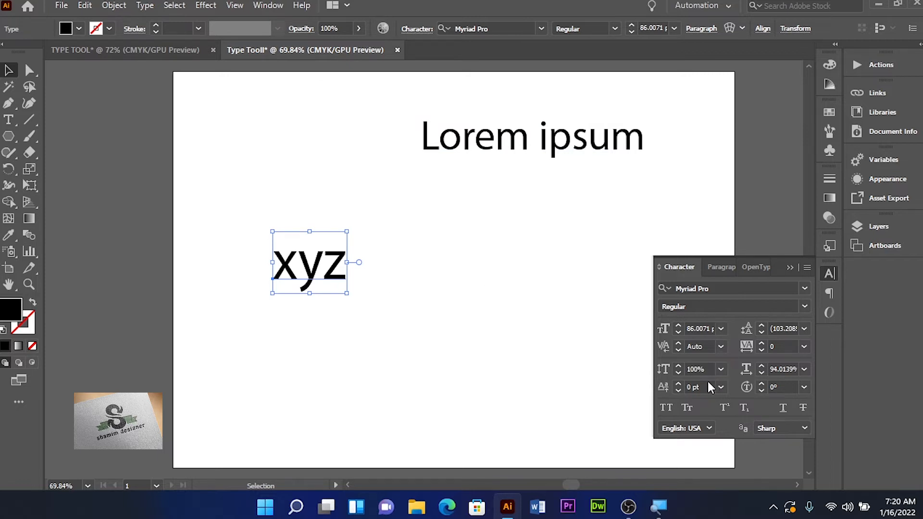
- Try the Optical and Metrics - Roman Only kerning options on the xyz text and set its kerning to 0
left_click(717, 347)
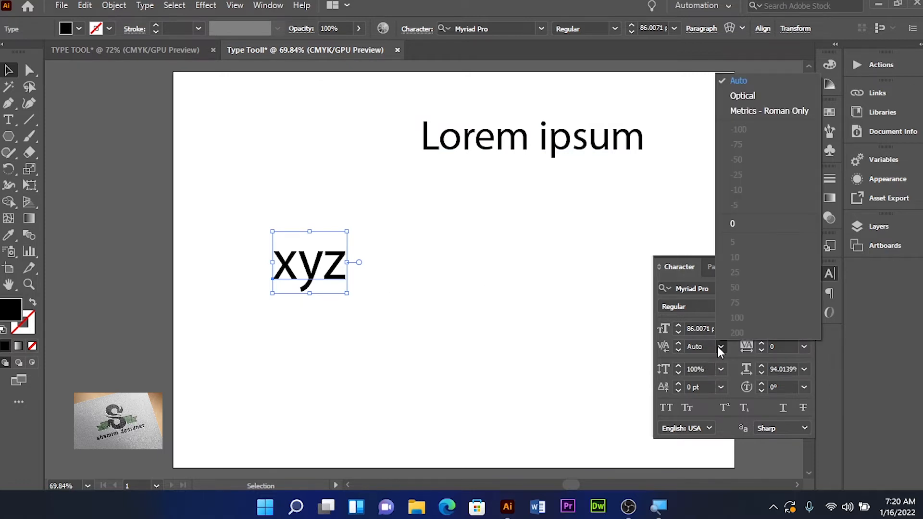
left_click(740, 96)
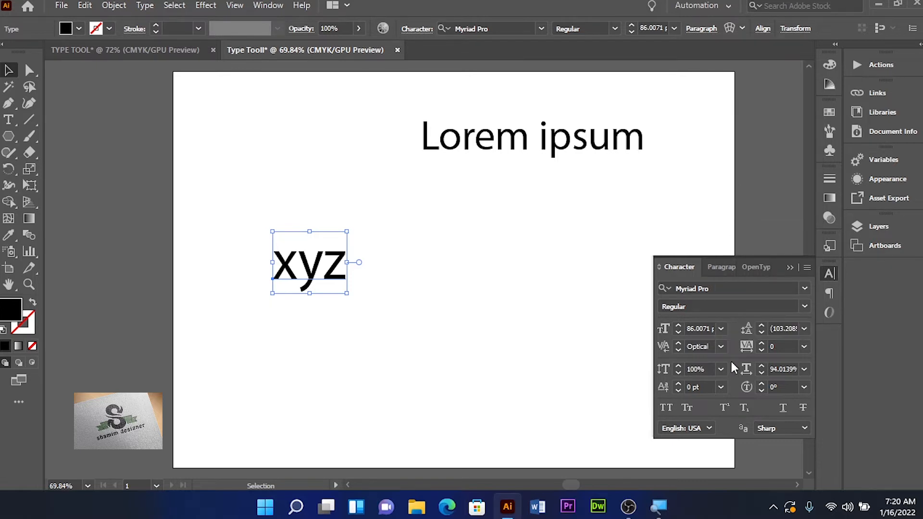
left_click(721, 346)
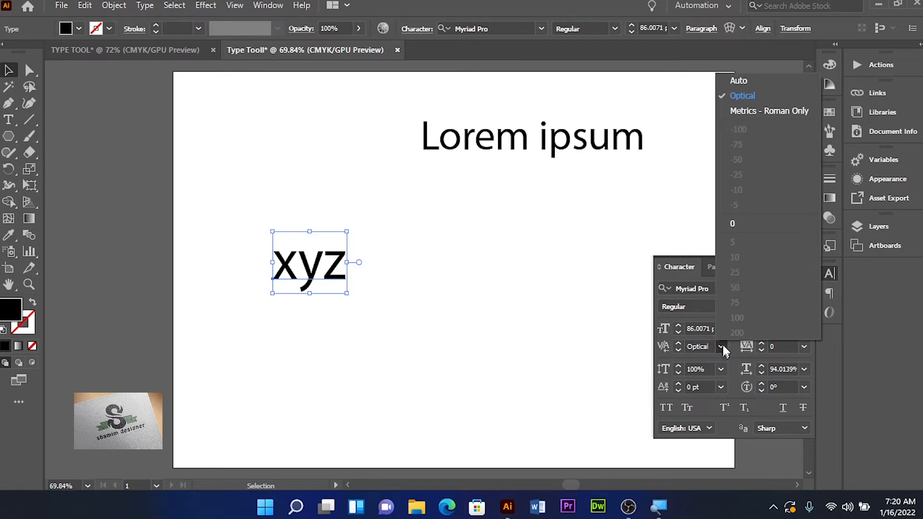
left_click(763, 110)
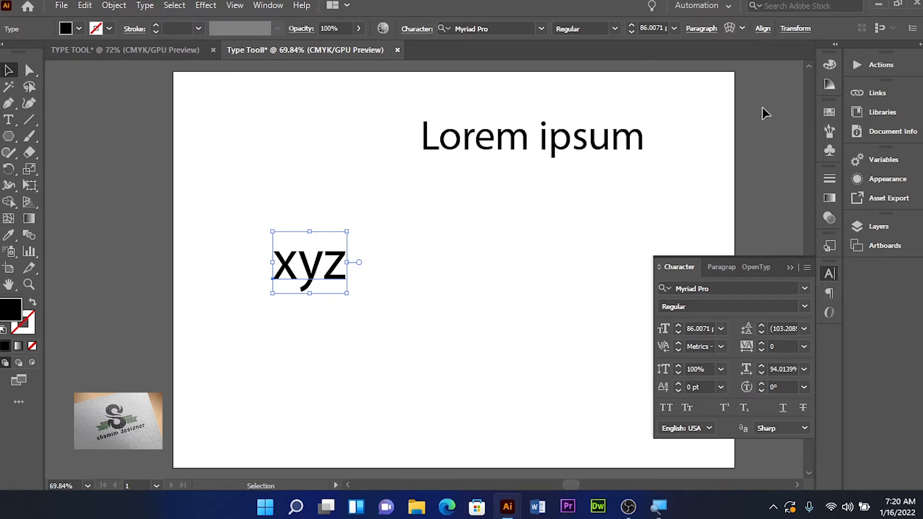
left_click(722, 347)
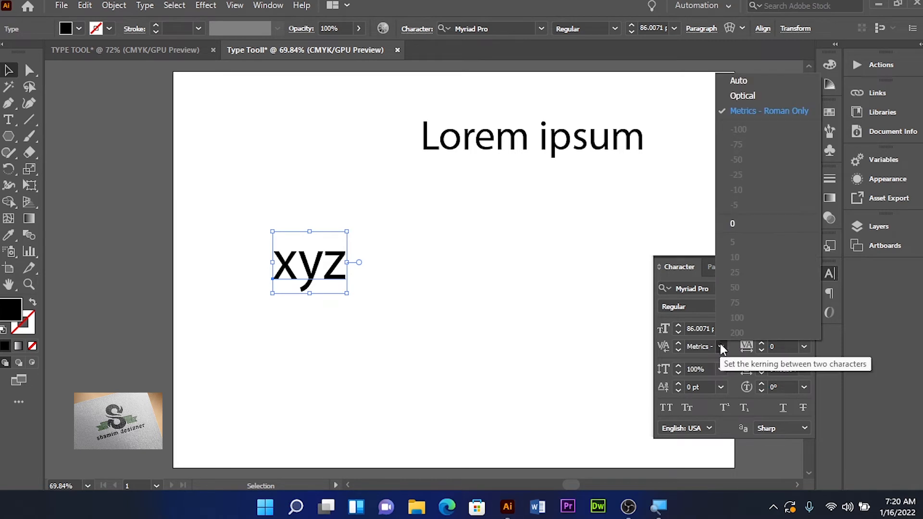
left_click(737, 224)
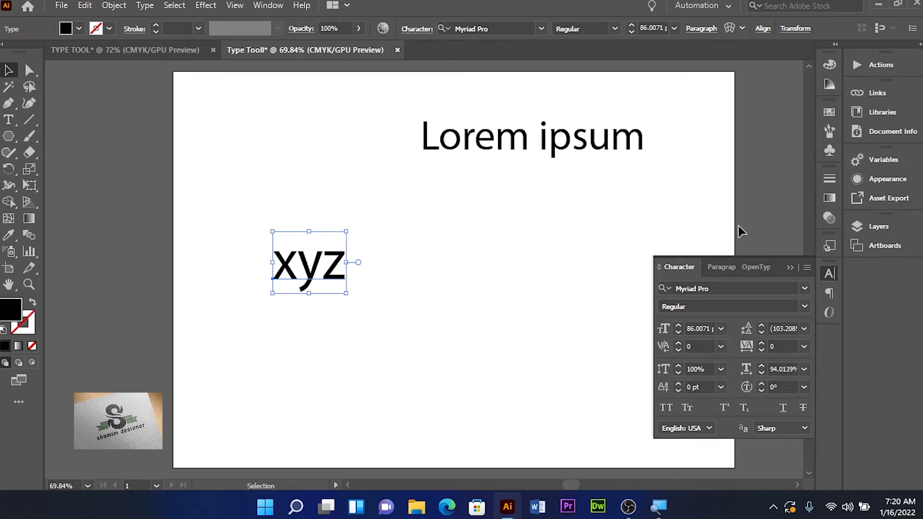
left_click(718, 348)
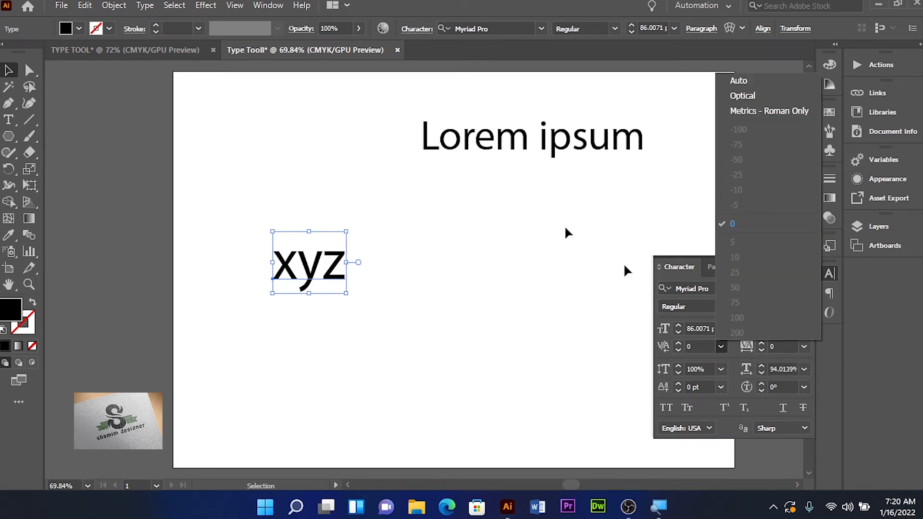
- Place the text cursor between x and y with the Type tool and step the kerning up to 33
left_click(11, 124)
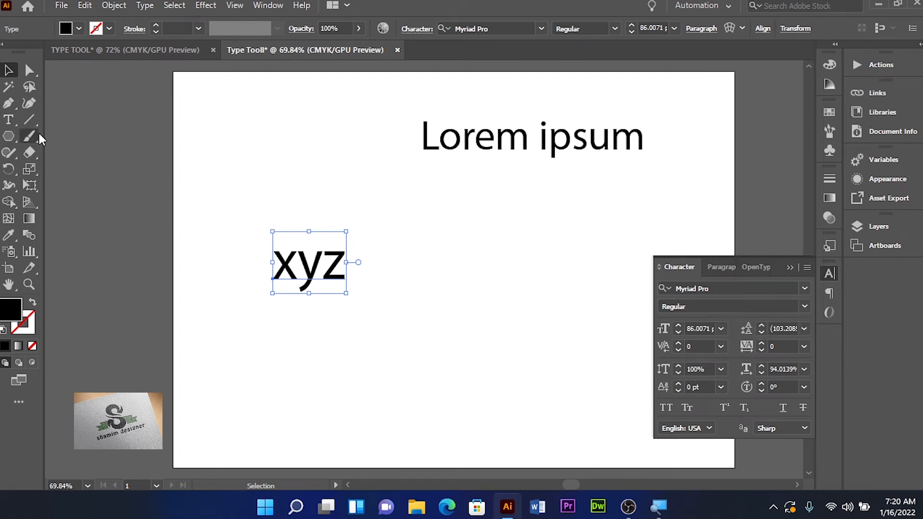
left_click(9, 119)
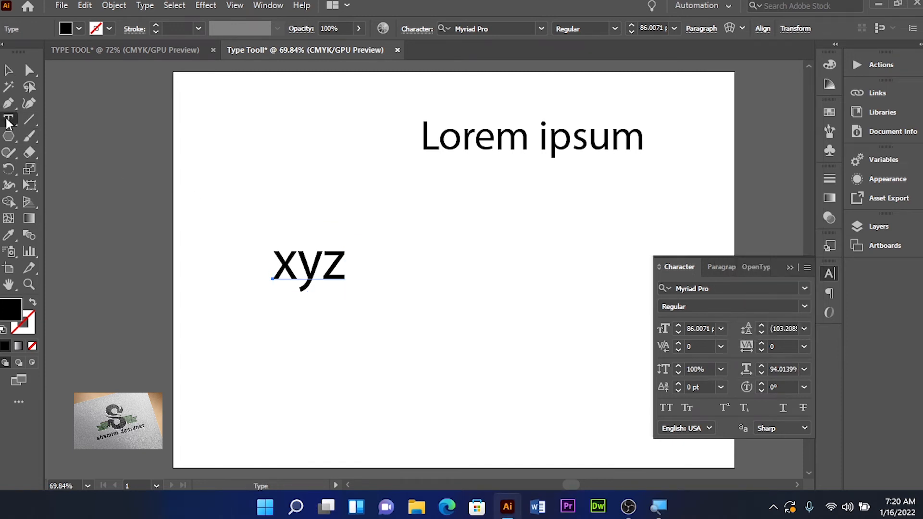
left_click(297, 272)
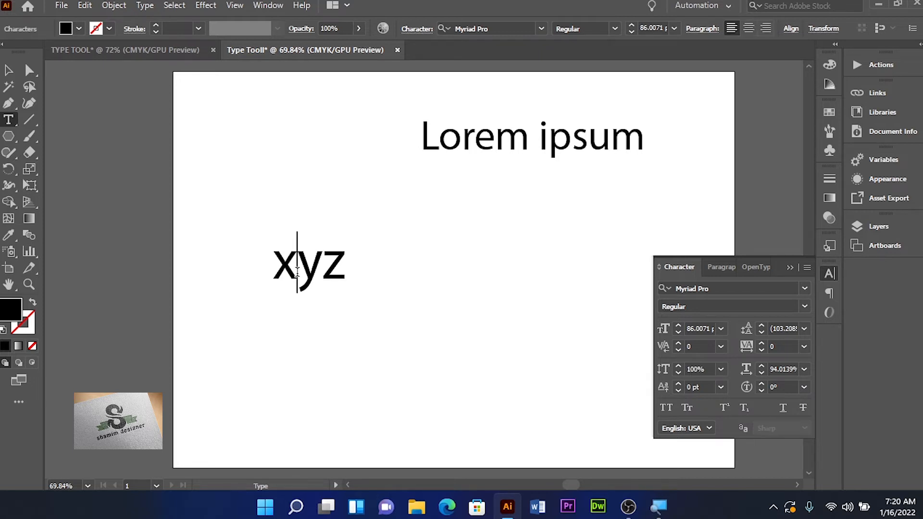
left_click(679, 342)
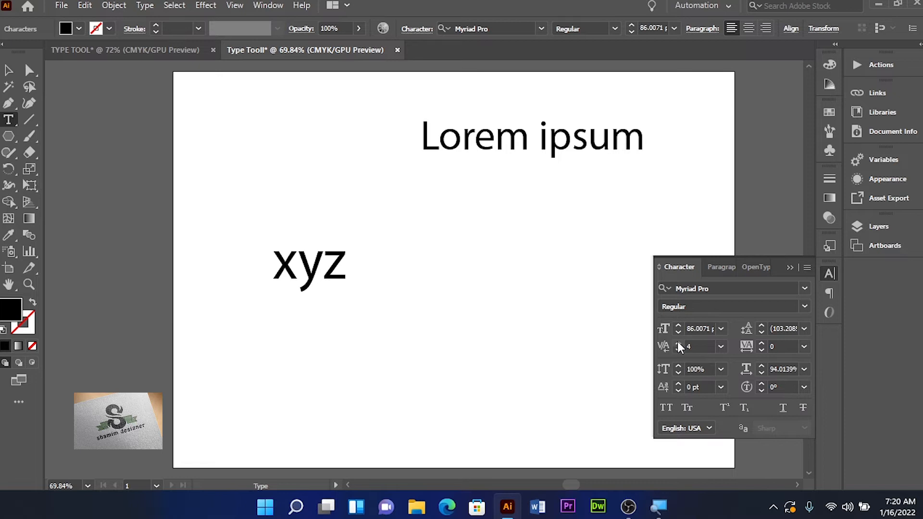
left_click(679, 342)
left_click(678, 344)
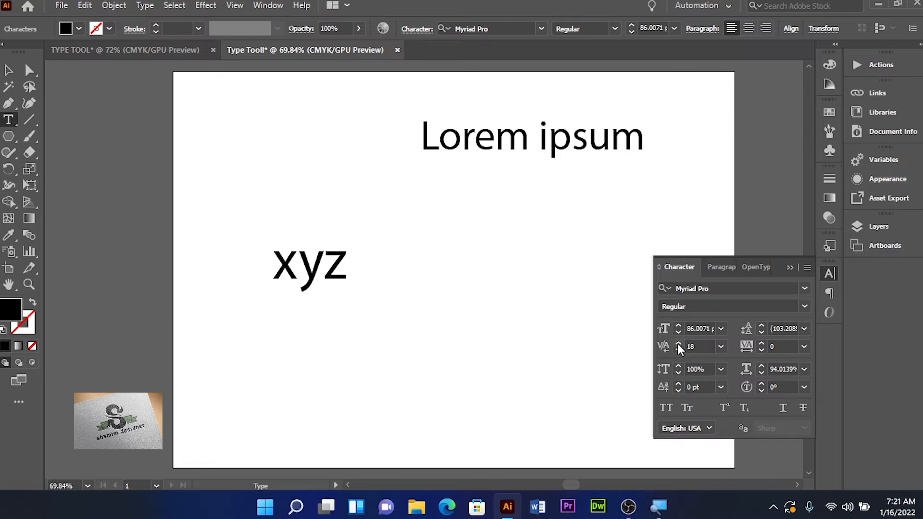
left_click(678, 343)
left_click(679, 343)
left_click(679, 345)
left_click(679, 343)
- Apply the preset kerning values 75 and 100 between the letters x and y
left_click(721, 346)
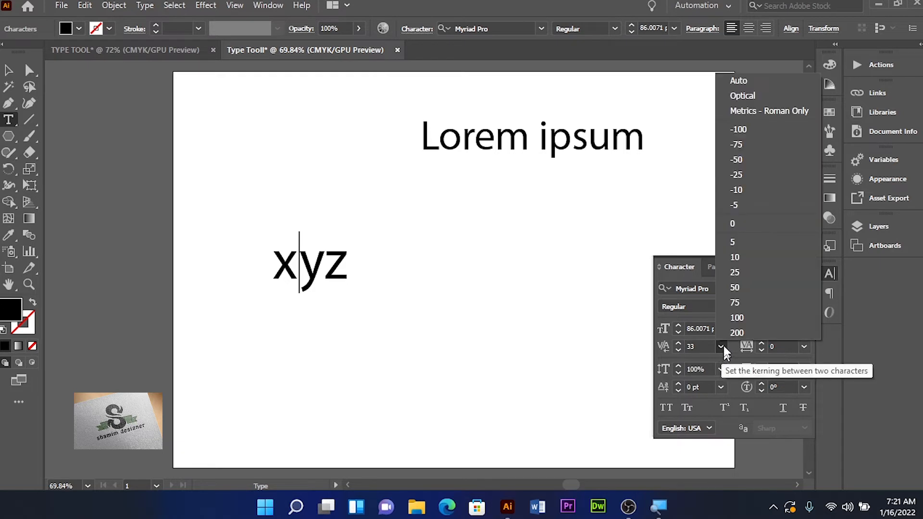
left_click(732, 303)
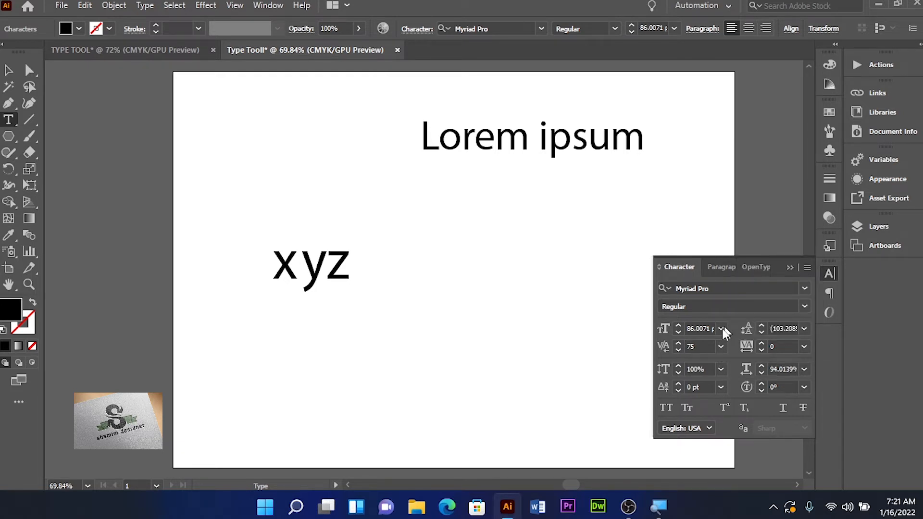
left_click(719, 348)
left_click(729, 320)
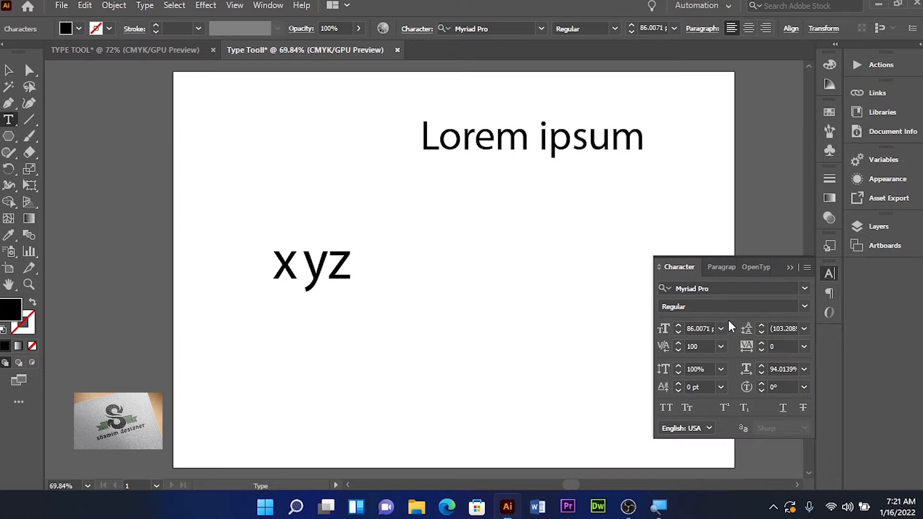
- Set the vertical scale to 50% at the text cursor and tighten the kerning between x and y to -50
left_click(721, 370)
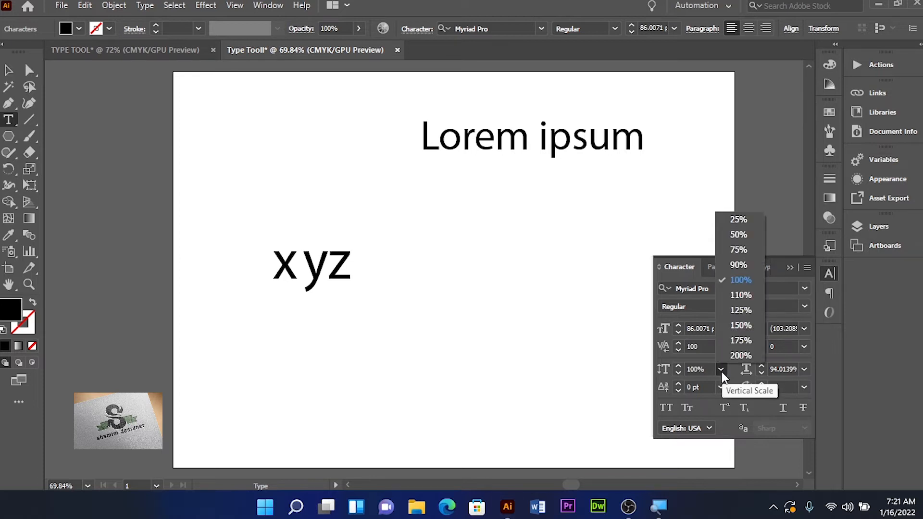
left_click(738, 233)
left_click(720, 347)
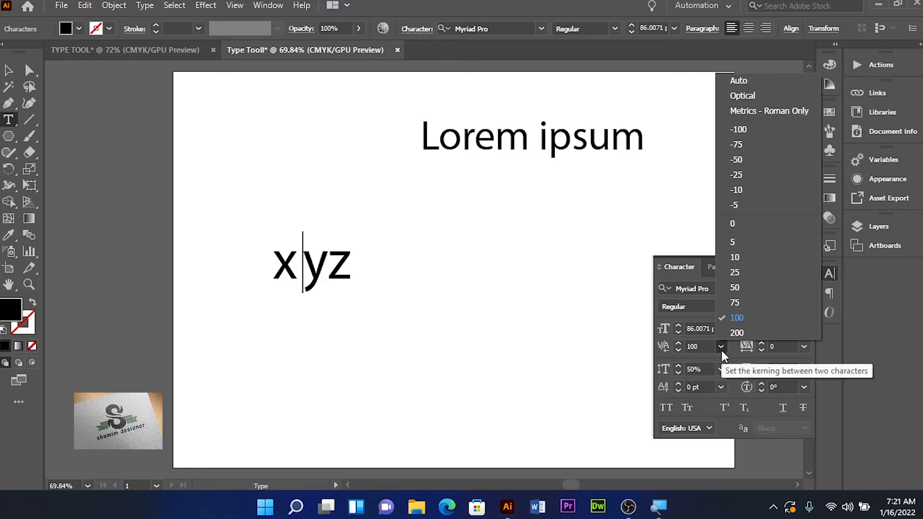
left_click(749, 160)
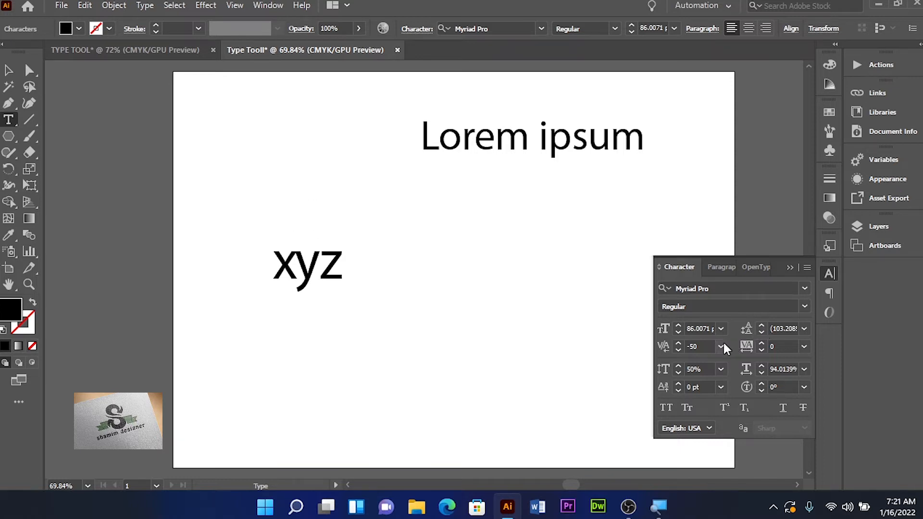
- Move the xyz text to the artboard's upper left and the Lorem ipsum text down to the middle of the artboard
left_click(9, 71)
left_click_drag(305, 284, 283, 148)
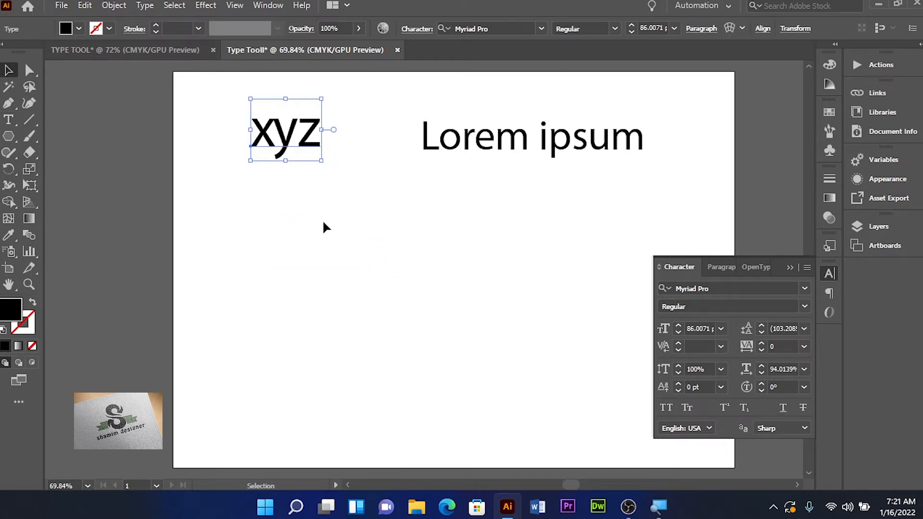
left_click_drag(473, 145, 349, 309)
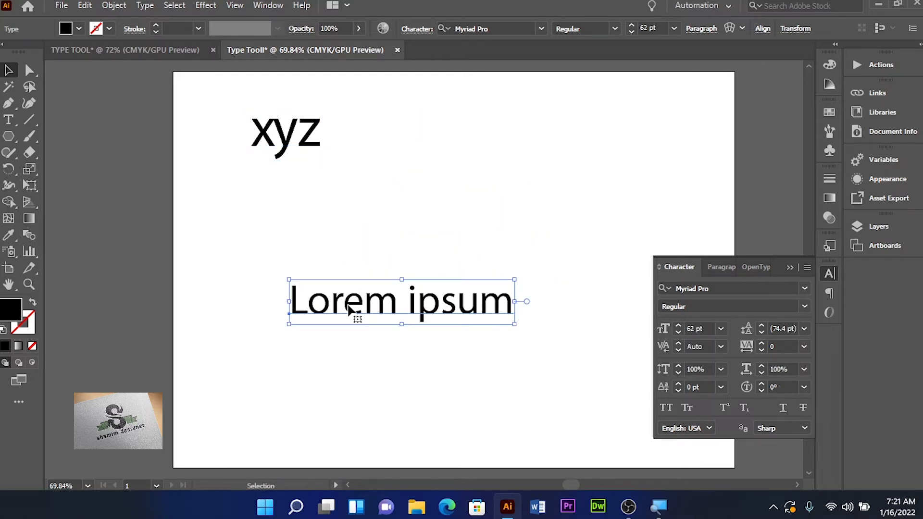
- Step the Lorem ipsum text's tracking up to 15, down to 12 and back up to 16
left_click(763, 342)
left_click(764, 342)
left_click(763, 341)
left_click(764, 342)
left_click(764, 341)
left_click(763, 341)
left_click(764, 341)
left_click(763, 341)
left_click(764, 341)
left_click(764, 341)
left_click(764, 341)
left_click(763, 342)
left_click(763, 341)
left_click(764, 342)
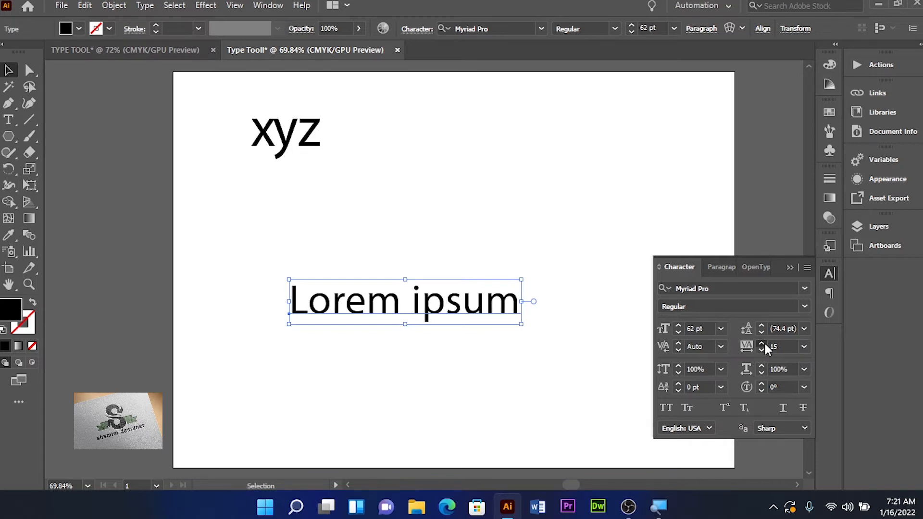
left_click(761, 350)
left_click(762, 349)
left_click(762, 350)
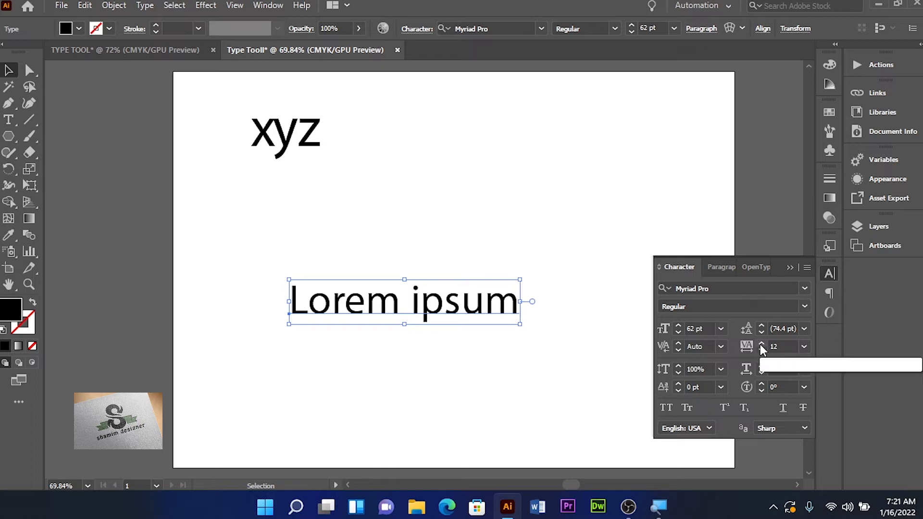
left_click(761, 345)
left_click(761, 345)
left_click(760, 344)
left_click(760, 345)
- Set the Lorem ipsum text's tracking to 200 and reset it to 0
left_click(804, 345)
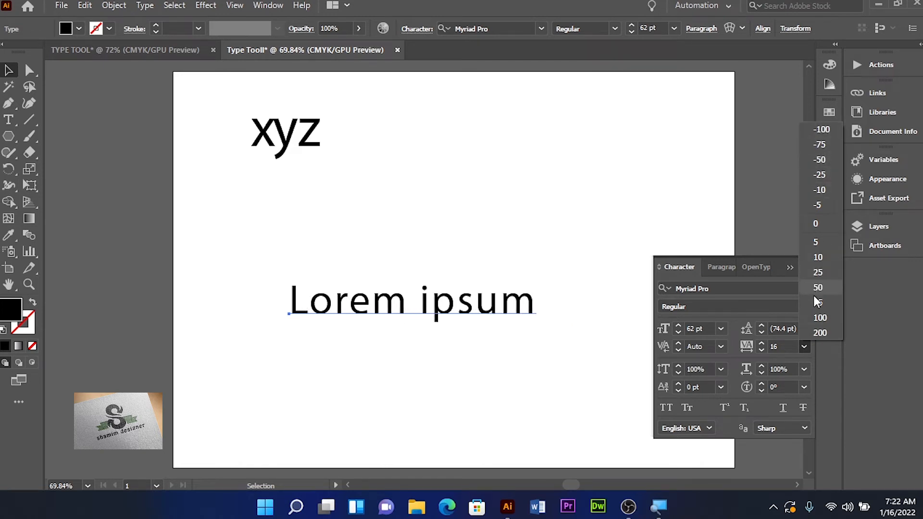
left_click(820, 333)
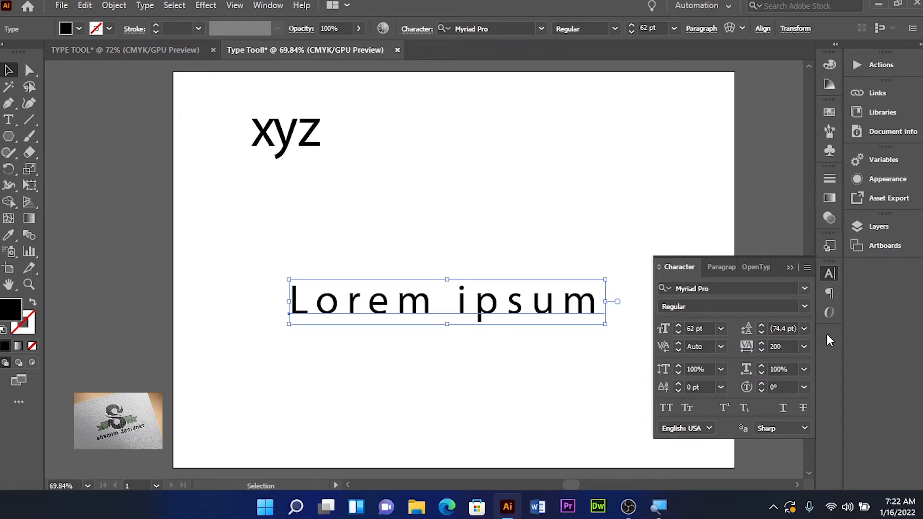
left_click(804, 347)
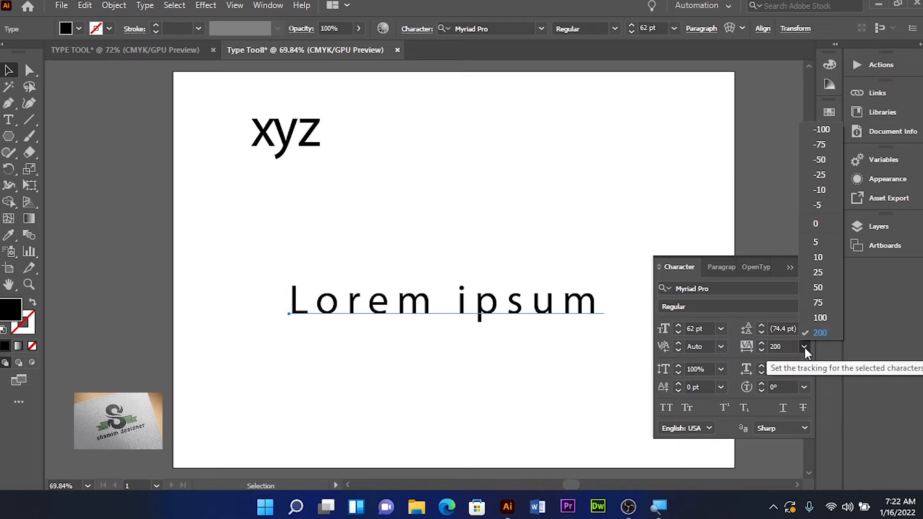
left_click(817, 223)
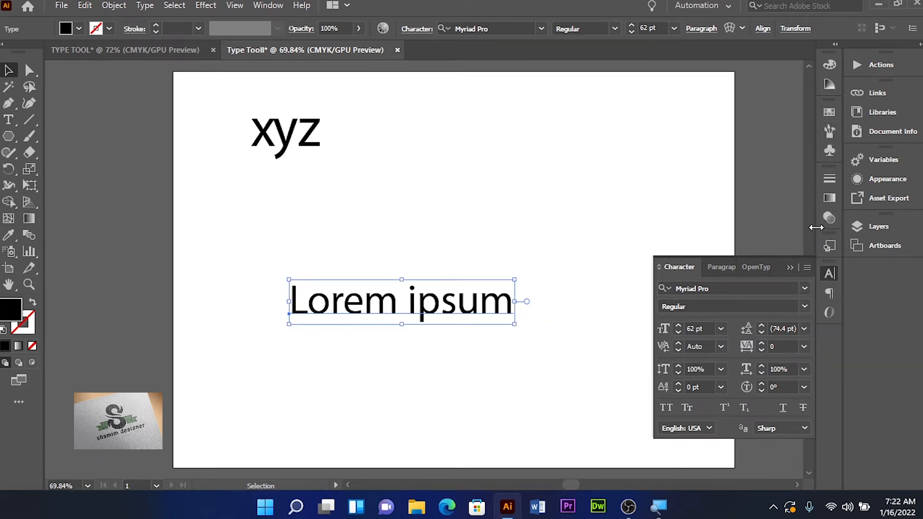
- Step the Lorem ipsum text's vertical scale up to 126% and reset it to 100%
left_click(678, 367)
left_click(679, 366)
left_click(679, 366)
left_click(679, 366)
left_click(679, 367)
left_click(679, 367)
left_click(679, 366)
left_click(679, 367)
left_click(678, 366)
left_click(678, 367)
left_click(679, 366)
left_click(679, 367)
left_click(679, 366)
left_click(680, 366)
left_click(680, 367)
left_click(681, 367)
left_click(682, 366)
left_click(682, 367)
left_click(682, 366)
left_click(681, 367)
left_click(682, 367)
left_click(682, 367)
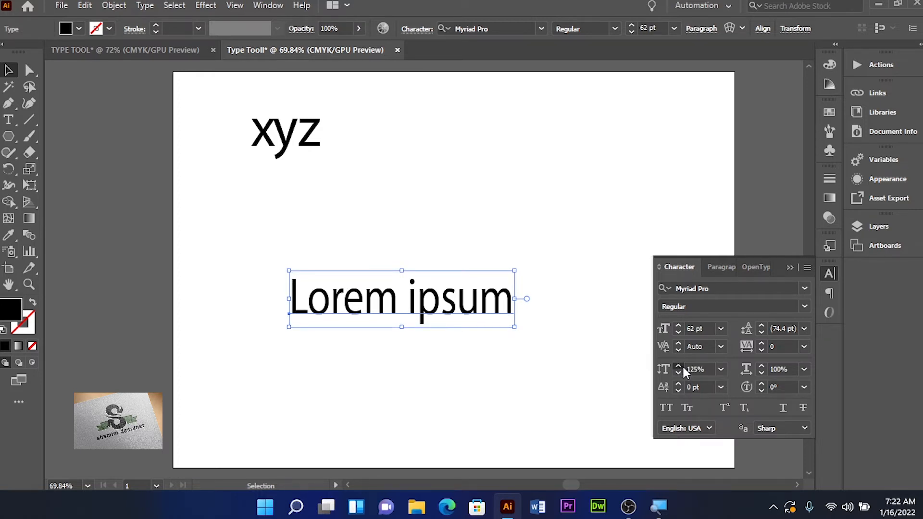
left_click(682, 365)
left_click(683, 365)
left_click(722, 370)
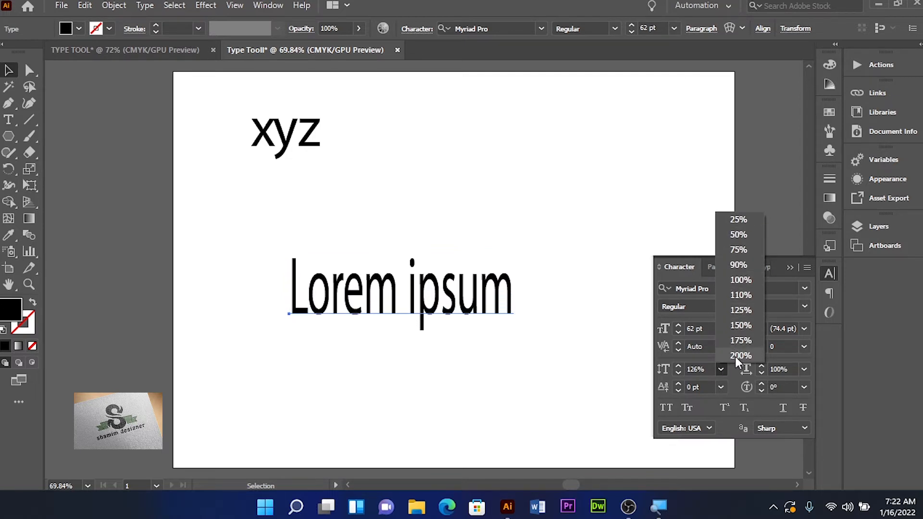
left_click(739, 281)
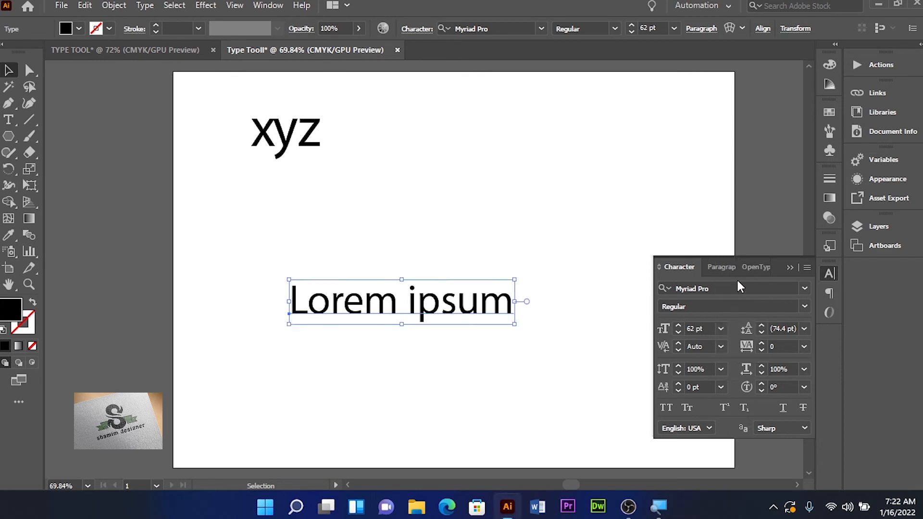
- Step the Lorem ipsum text's horizontal scale up to 126% and reset it to 100%
left_click(761, 366)
left_click(761, 367)
left_click(760, 366)
left_click(761, 366)
left_click(761, 366)
left_click(761, 367)
left_click(761, 366)
left_click(761, 367)
left_click(760, 367)
left_click(761, 366)
left_click(761, 366)
left_click(760, 367)
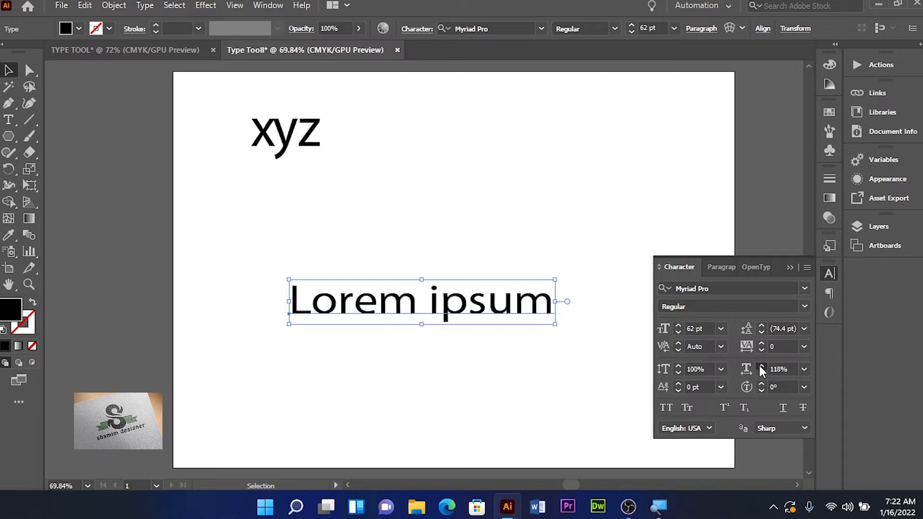
left_click(761, 367)
left_click(761, 367)
left_click(761, 366)
left_click(760, 366)
left_click(761, 367)
left_click(761, 367)
left_click(760, 366)
left_click(760, 366)
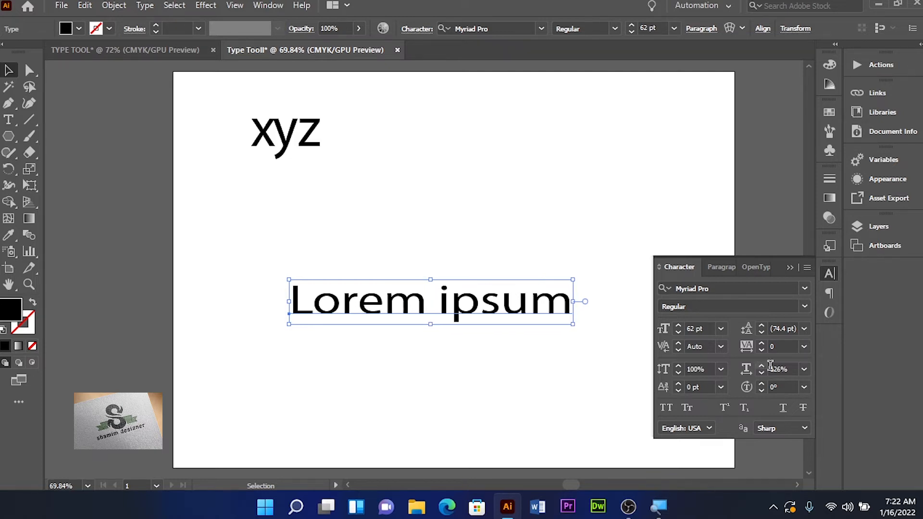
left_click(804, 369)
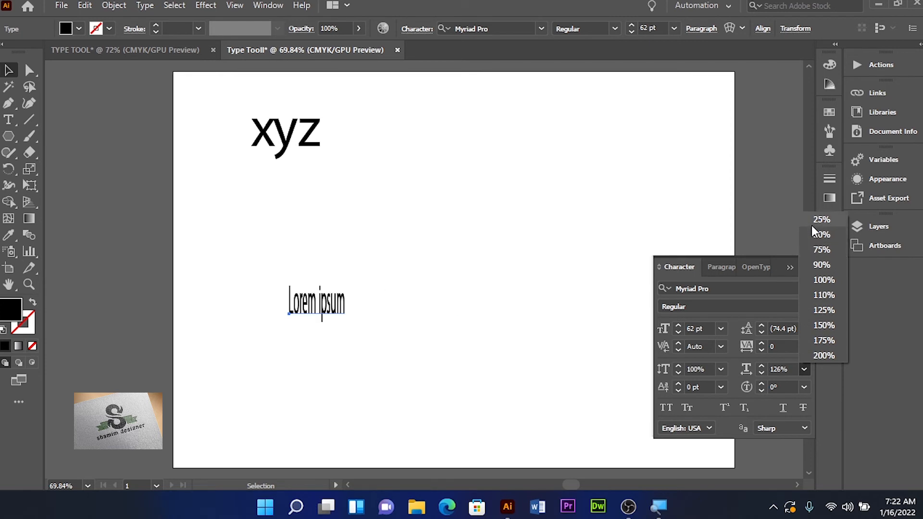
left_click(816, 281)
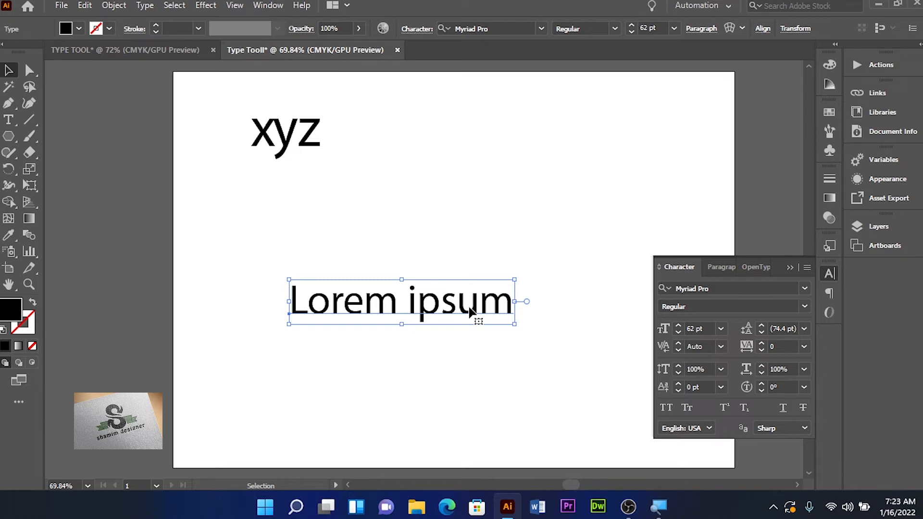
- Delete the Lorem ipsum and xyz texts from the artboard and activate the Type tool
key("Delete")
left_click(269, 144)
key("Delete")
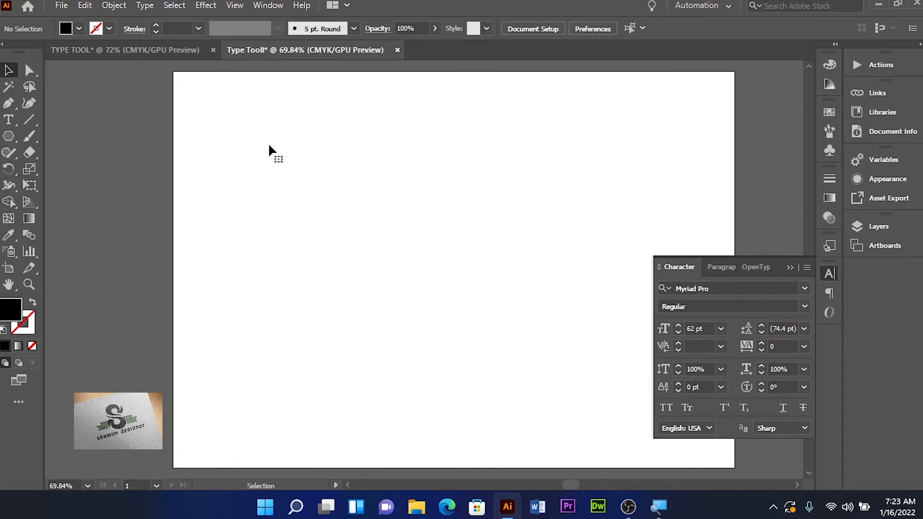
left_click(9, 120)
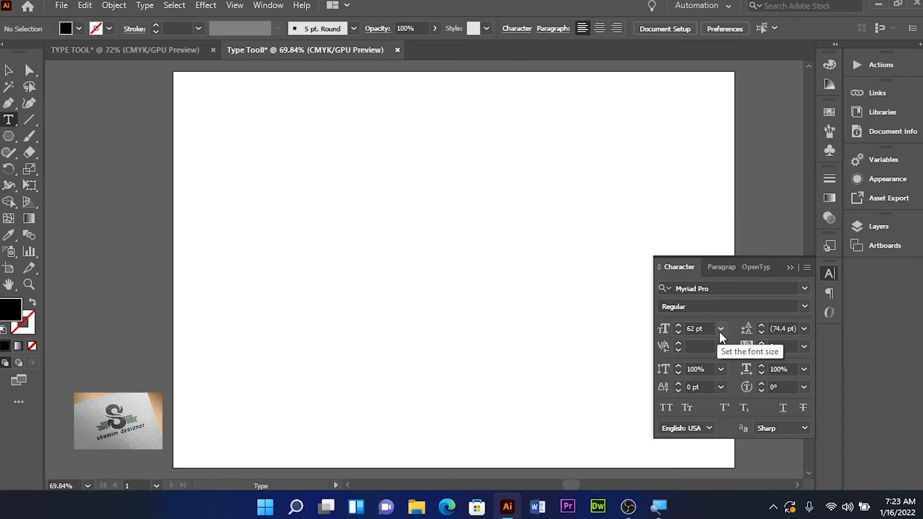
- Set the font size to 12 pt and draw a text area filled with placeholder text across nearly the whole artboard
left_click(721, 329)
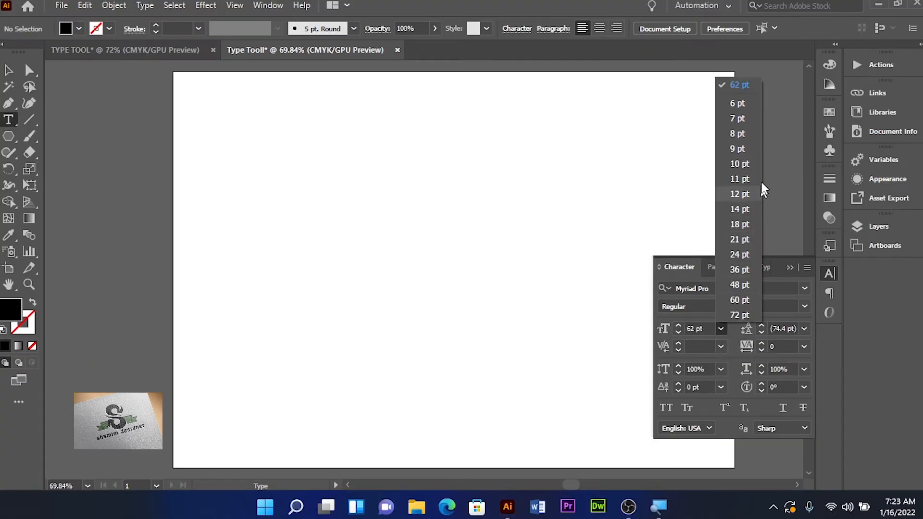
left_click(739, 194)
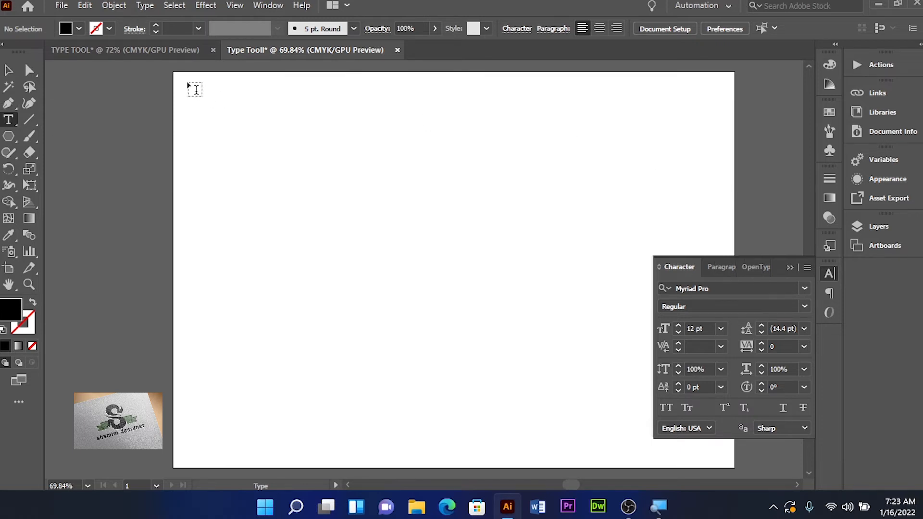
left_click_drag(188, 84, 723, 459)
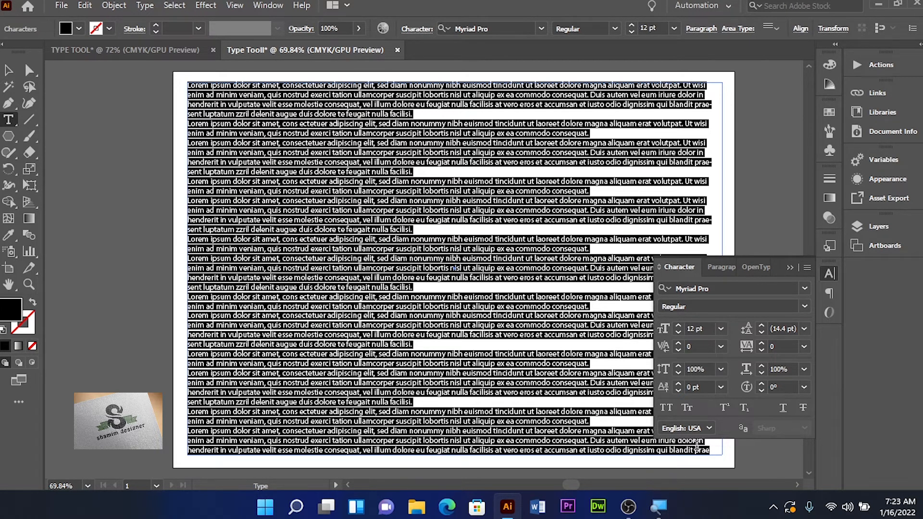
key("BackSpace")
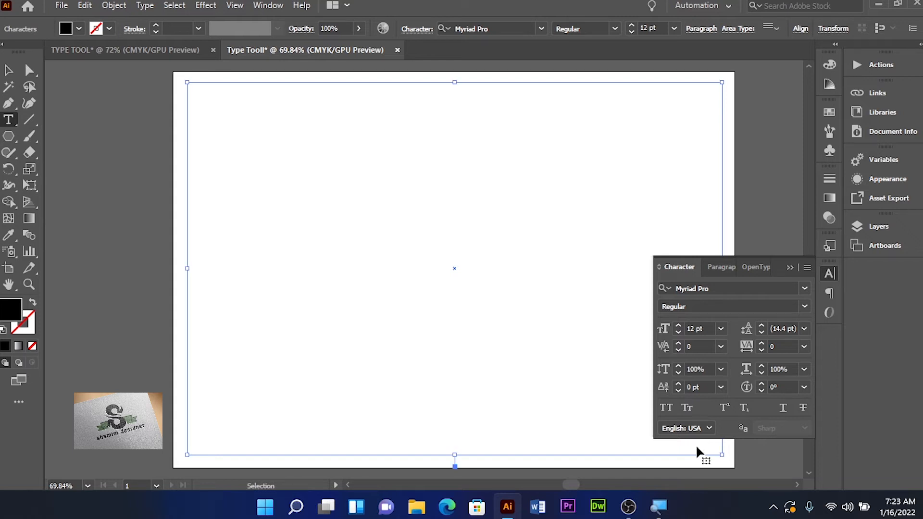
key("ctrl+z")
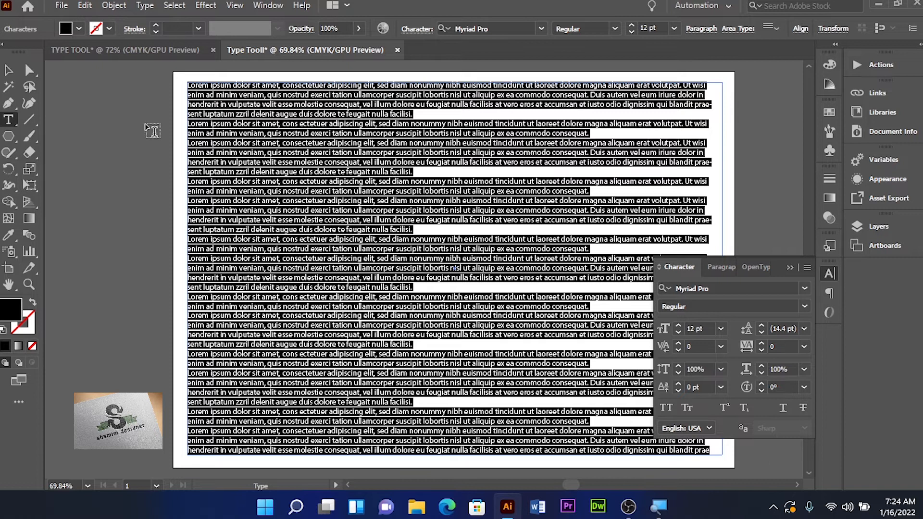
- Select the placeholder text area as an object and step its leading up to 27 pt
left_click(8, 71)
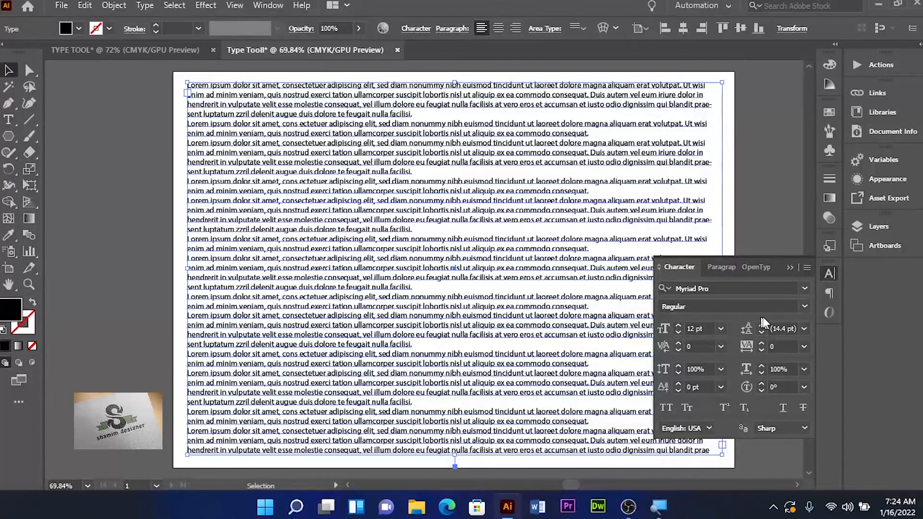
left_click(762, 325)
left_click(762, 325)
left_click(763, 325)
left_click(763, 325)
left_click(763, 325)
left_click(762, 325)
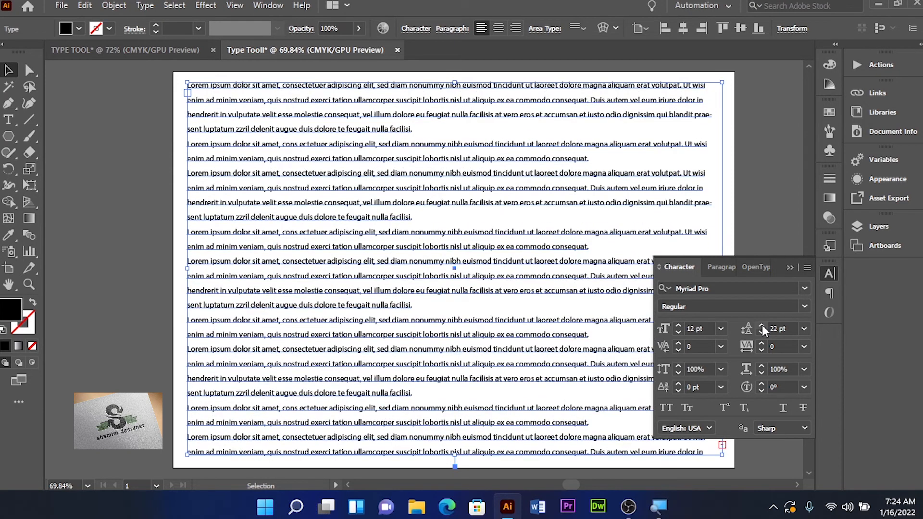
left_click(763, 325)
left_click(763, 325)
left_click(762, 325)
left_click(761, 325)
left_click(762, 325)
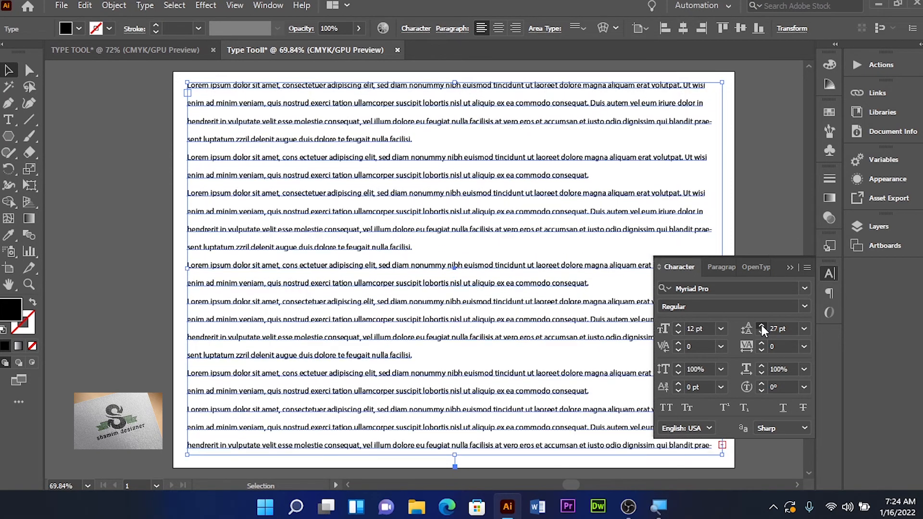
- Tighten the text area's leading until its lines nearly overlap, then set it back to 14 pt
left_click(762, 325)
left_click(763, 332)
left_click(762, 331)
left_click(762, 332)
left_click(762, 332)
left_click(763, 331)
left_click(762, 332)
left_click(762, 332)
left_click(763, 332)
left_click(762, 331)
left_click(763, 332)
left_click(762, 332)
left_click(762, 332)
left_click(763, 332)
left_click(763, 332)
left_click(763, 332)
left_click(763, 331)
left_click(762, 332)
left_click(762, 332)
left_click(762, 332)
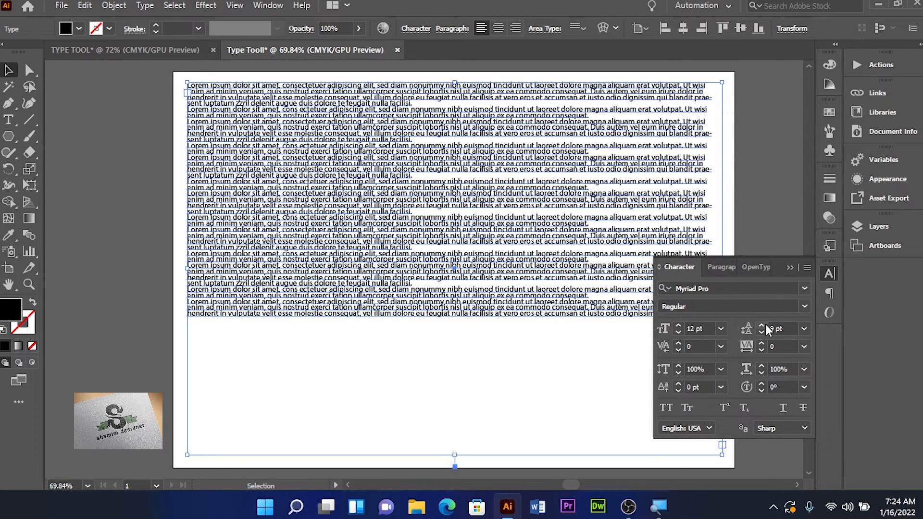
left_click(762, 326)
left_click(762, 326)
left_click(761, 326)
left_click(761, 326)
left_click(762, 326)
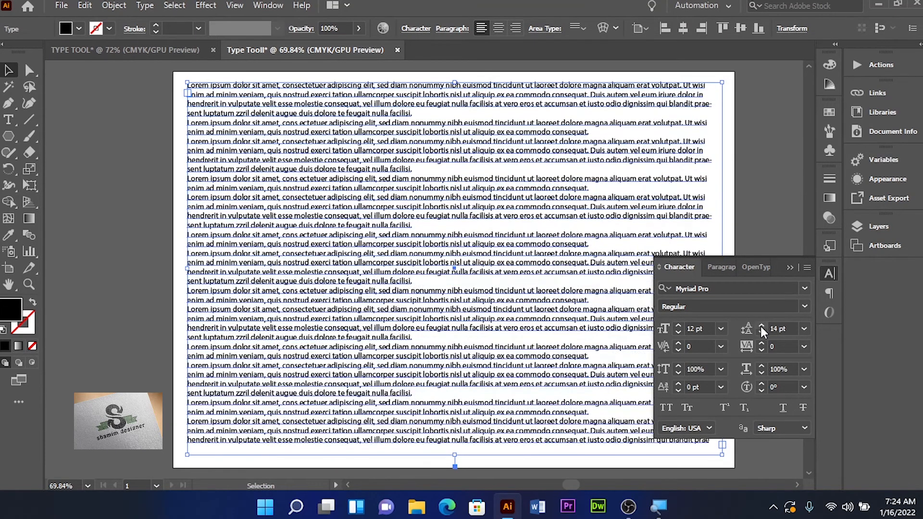
left_click(762, 326)
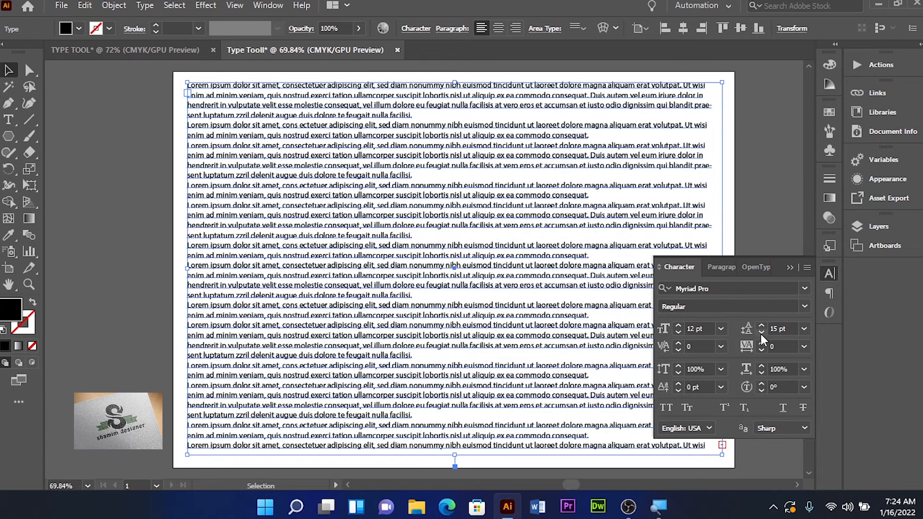
left_click(761, 333)
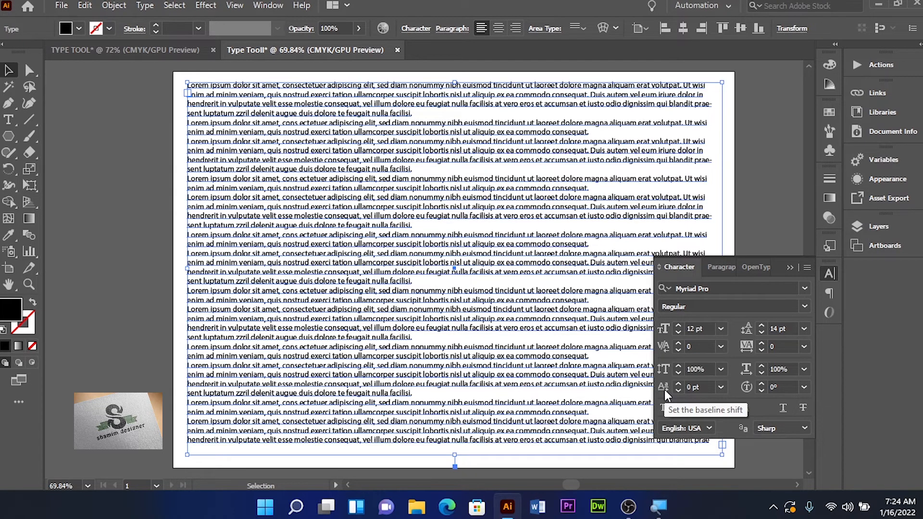
- Step the text area's baseline shift up to 14 pt
left_click(679, 385)
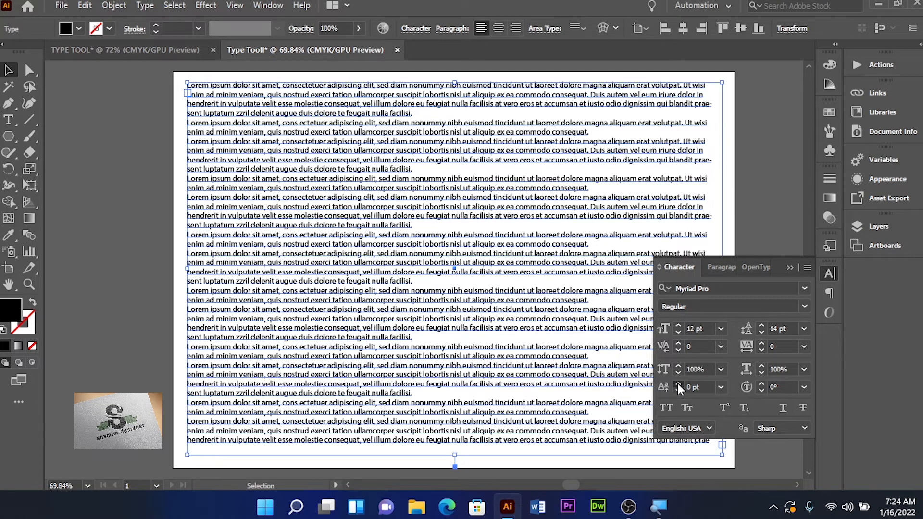
left_click(678, 384)
left_click(678, 384)
left_click(679, 385)
left_click(678, 384)
left_click(679, 385)
left_click(678, 385)
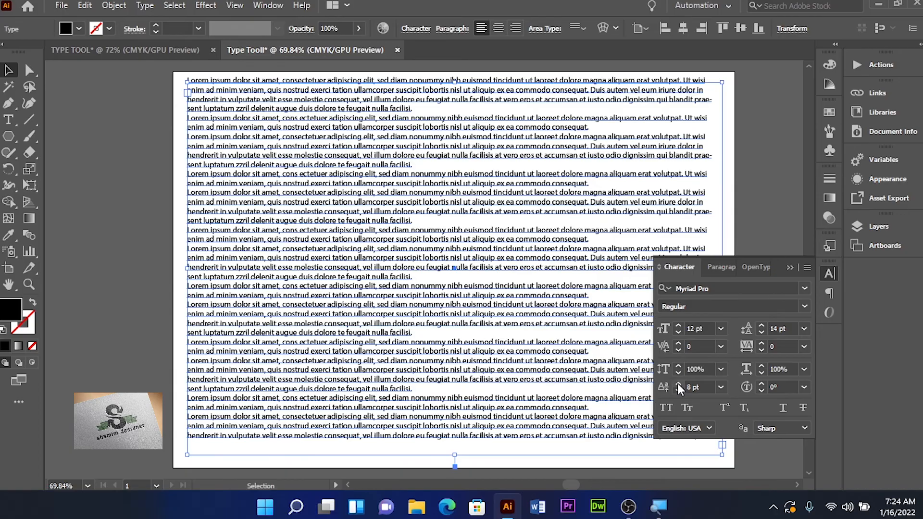
left_click(679, 385)
left_click(678, 385)
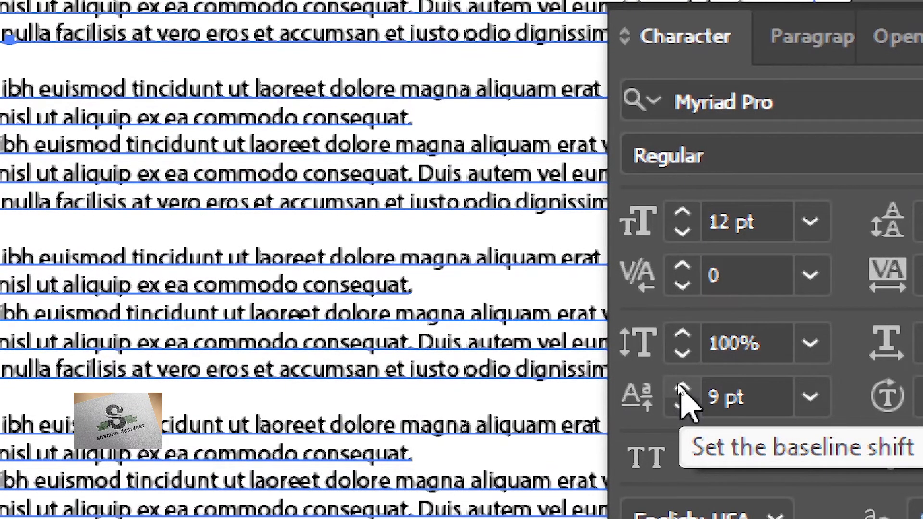
left_click(680, 387)
left_click(680, 387)
left_click(680, 387)
left_click(679, 387)
left_click(679, 387)
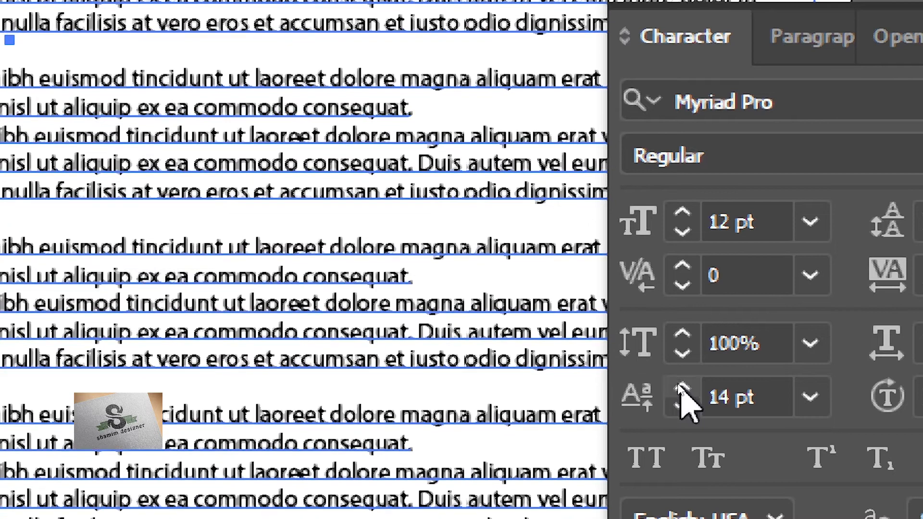
- Raise the text area's baseline shift further, then step it down to -10 pt
left_click(679, 387)
left_click(680, 387)
left_click(680, 387)
left_click(681, 387)
left_click(680, 388)
left_click(680, 387)
left_click(680, 387)
left_click(680, 387)
left_click(680, 387)
left_click(681, 387)
left_click(680, 387)
left_click(681, 387)
left_click(681, 387)
left_click(681, 387)
left_click(681, 404)
left_click(681, 404)
left_click(681, 404)
left_click(681, 404)
left_click(681, 404)
left_click(680, 404)
left_click(681, 404)
left_click(681, 404)
left_click(681, 404)
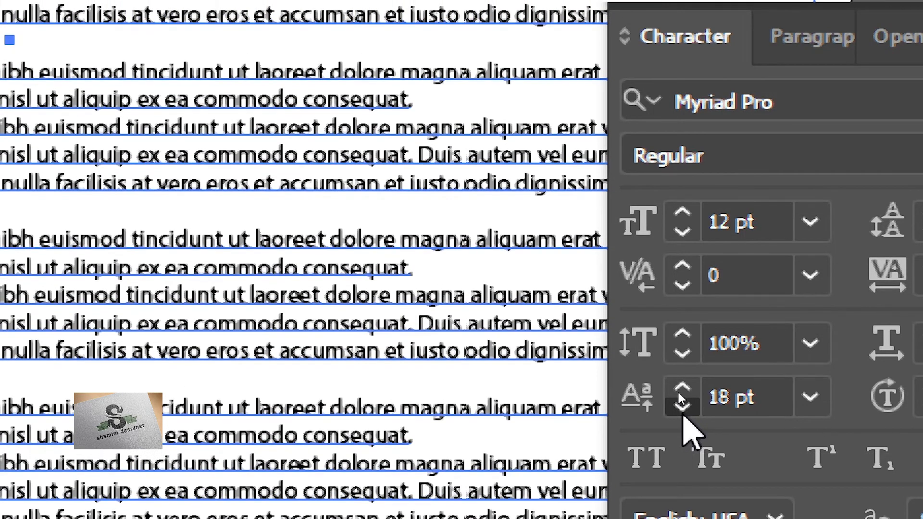
left_click(680, 404)
left_click(681, 404)
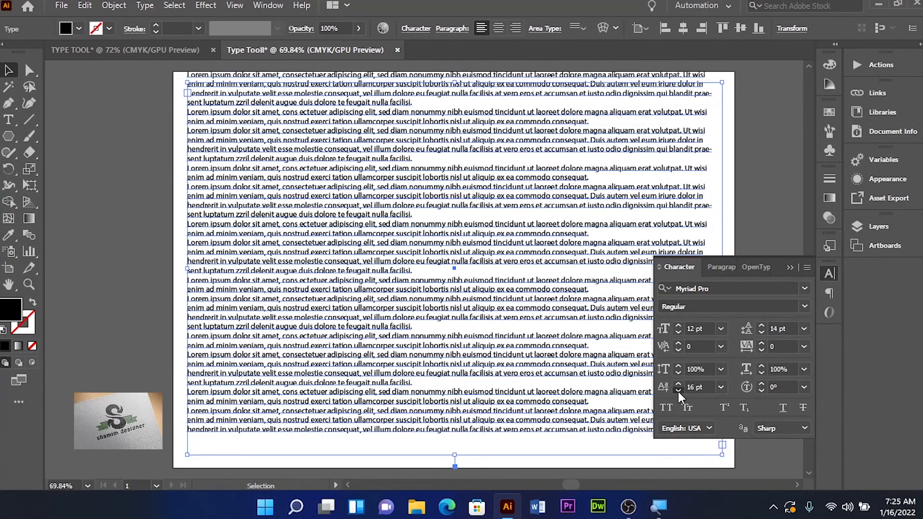
left_click(679, 391)
left_click(678, 390)
left_click(678, 391)
left_click(678, 391)
left_click(679, 391)
left_click(679, 391)
left_click(678, 391)
left_click(678, 390)
left_click(678, 390)
left_click(679, 390)
left_click(678, 391)
left_click(679, 390)
left_click(679, 390)
left_click(679, 391)
left_click(679, 390)
left_click(679, 390)
left_click(679, 390)
left_click(679, 390)
left_click(679, 390)
left_click(679, 390)
left_click(679, 390)
left_click(679, 391)
left_click(679, 391)
left_click(679, 391)
left_click(679, 391)
left_click(679, 391)
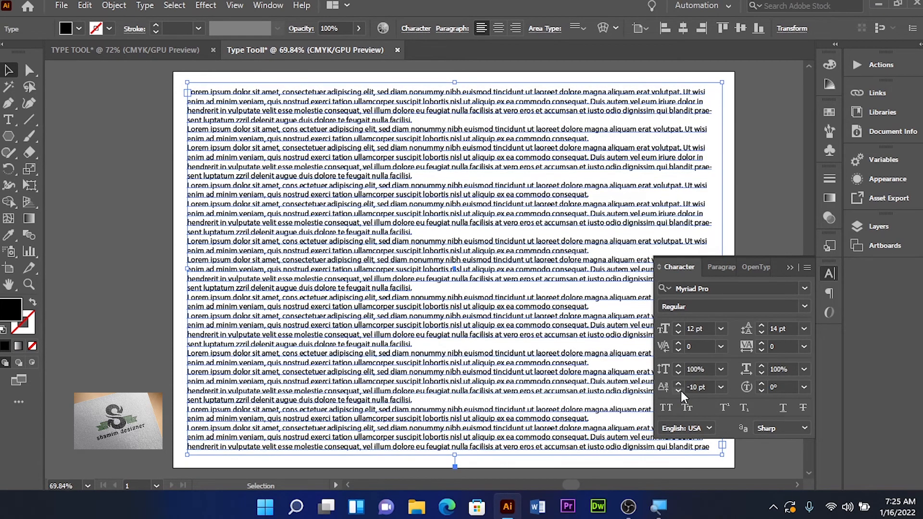
- Step the character rotation of the text area up to 14°
left_click(760, 385)
left_click(761, 385)
left_click(761, 385)
left_click(760, 385)
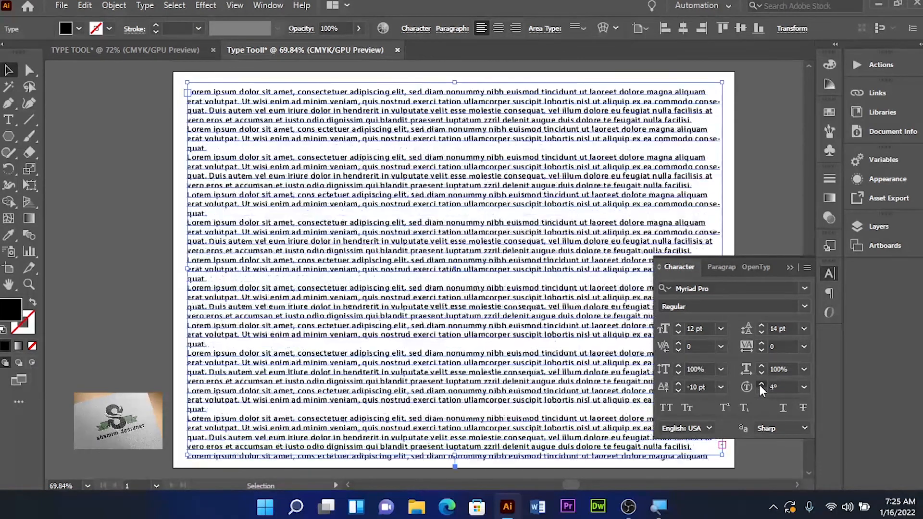
left_click(761, 385)
left_click(760, 385)
left_click(760, 384)
left_click(761, 384)
left_click(761, 384)
left_click(761, 384)
left_click(761, 384)
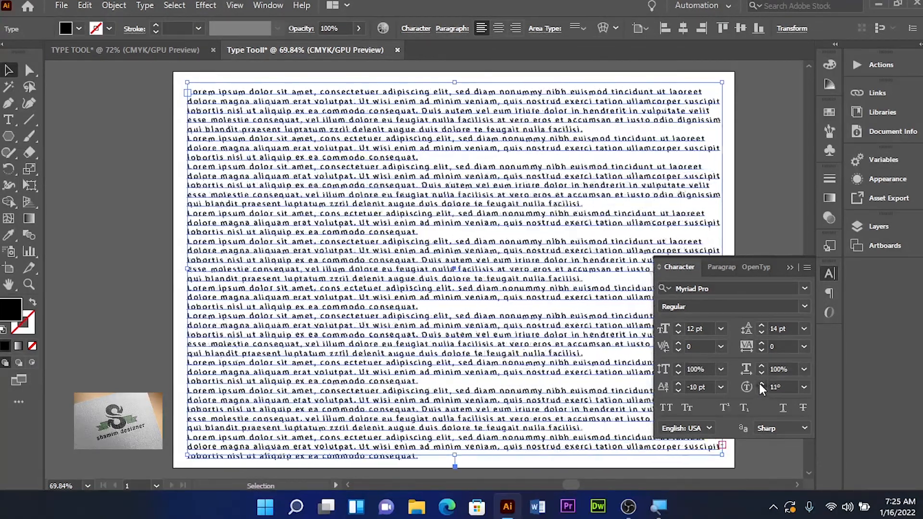
left_click(761, 383)
left_click(761, 383)
left_click(760, 384)
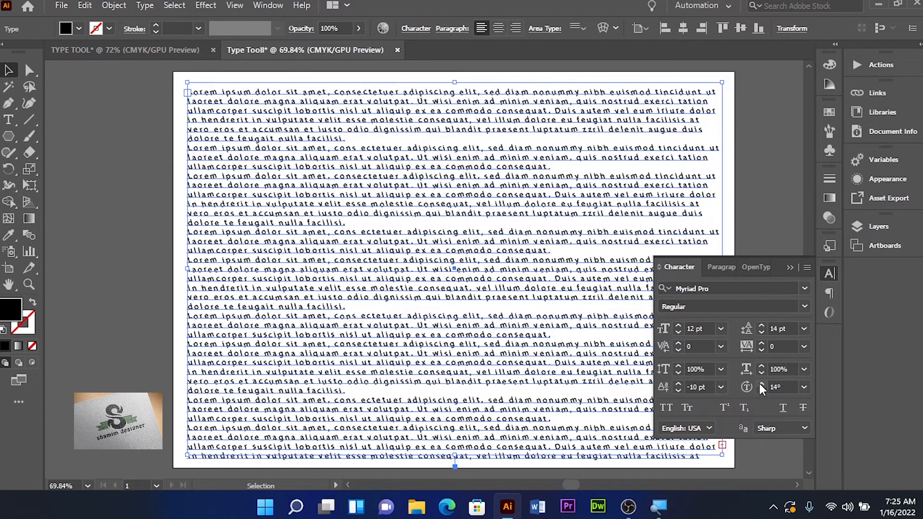
- Replace the text area with a new Lorem ipsum point text and scale it up to about 53.6 pt
key("Delete")
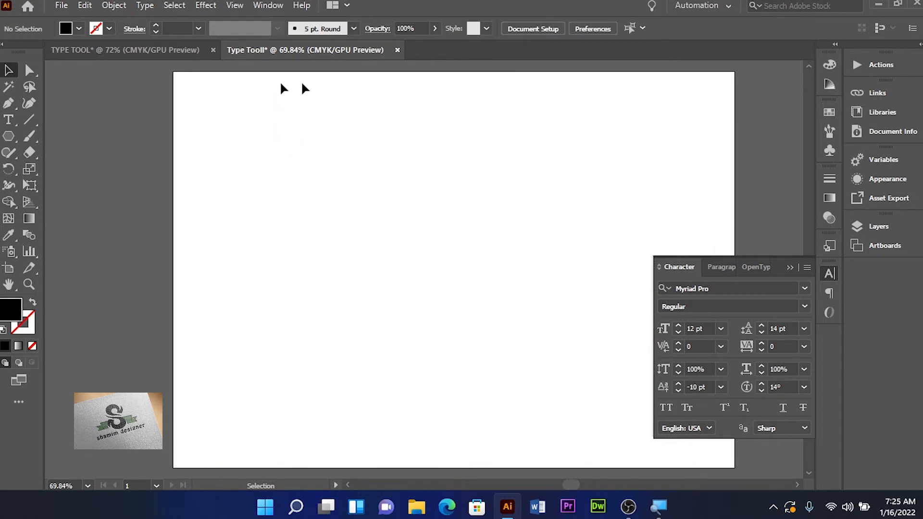
left_click(9, 119)
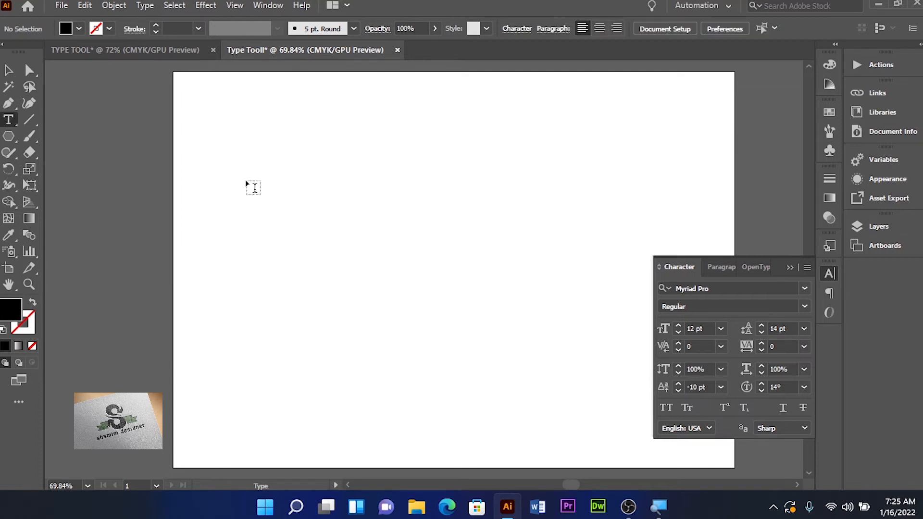
left_click(255, 187)
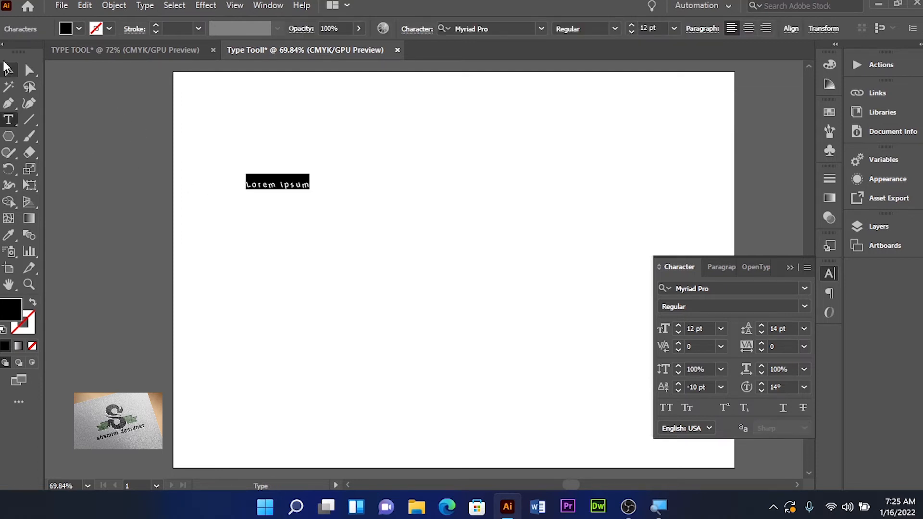
left_click(5, 71)
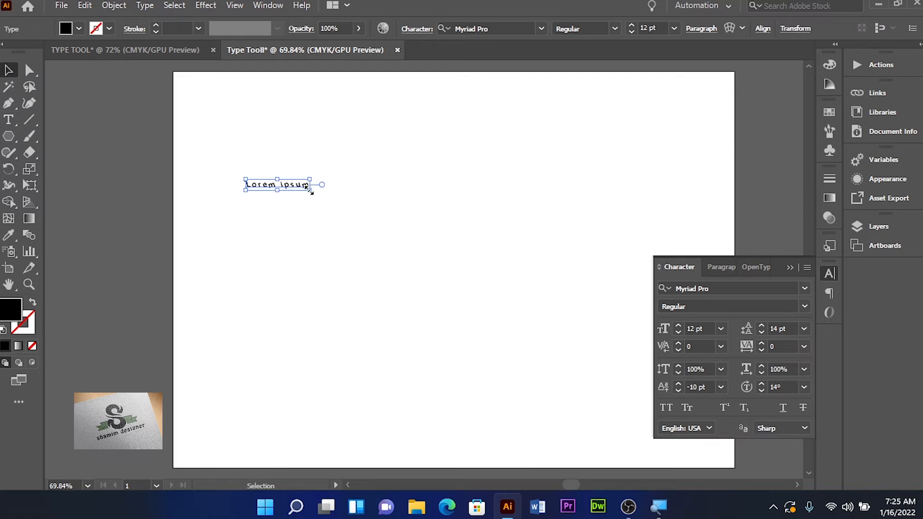
left_click_drag(309, 188, 533, 343)
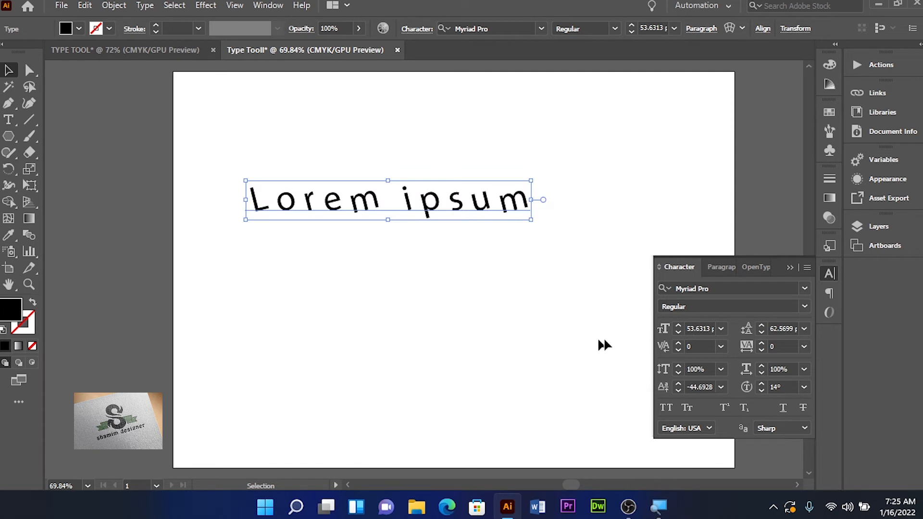
- Step the Lorem ipsum text's character rotation down to -12° and reset it to 0°
left_click(761, 390)
left_click(761, 390)
left_click(761, 390)
left_click(761, 390)
left_click(761, 390)
left_click(762, 390)
left_click(761, 390)
left_click(761, 390)
left_click(761, 390)
left_click(761, 390)
left_click(761, 390)
left_click(761, 390)
left_click(761, 390)
left_click(761, 390)
left_click(761, 390)
left_click(761, 390)
left_click(761, 390)
left_click(761, 390)
left_click(761, 390)
left_click(761, 390)
left_click(761, 391)
left_click(761, 391)
left_click(763, 391)
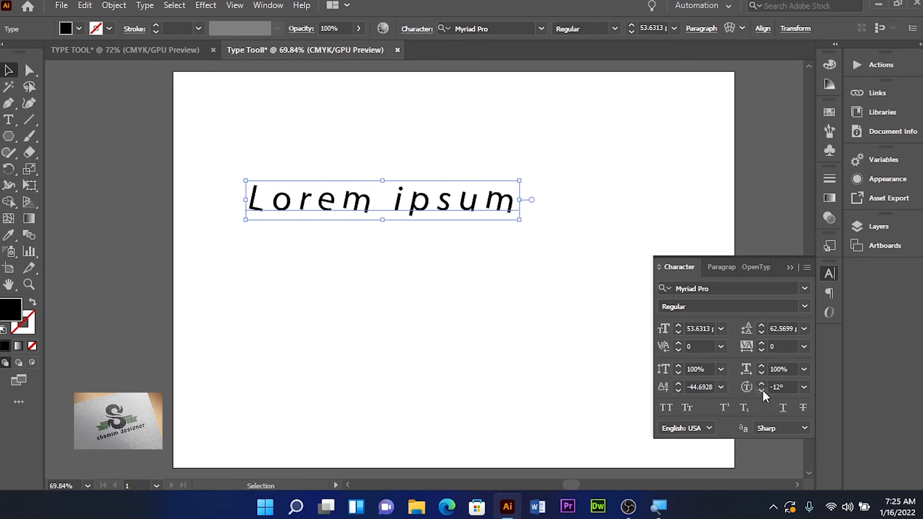
left_click(804, 387)
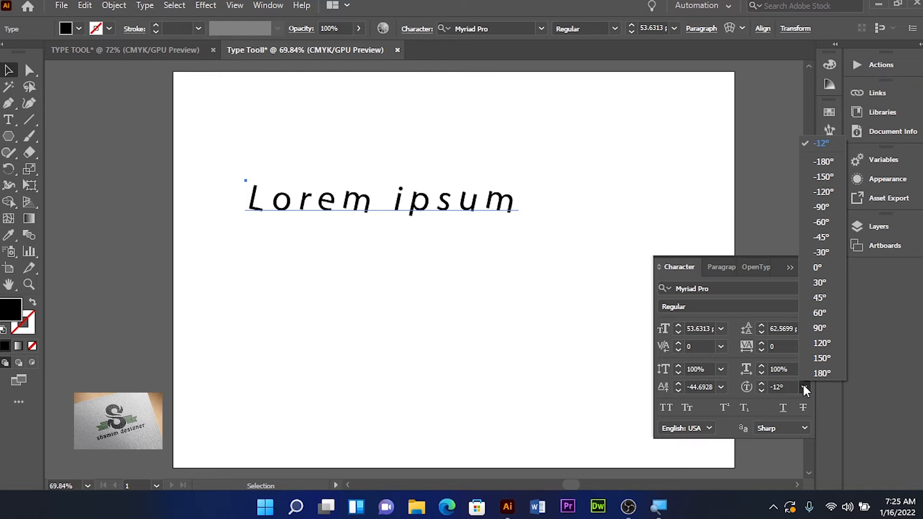
left_click(824, 268)
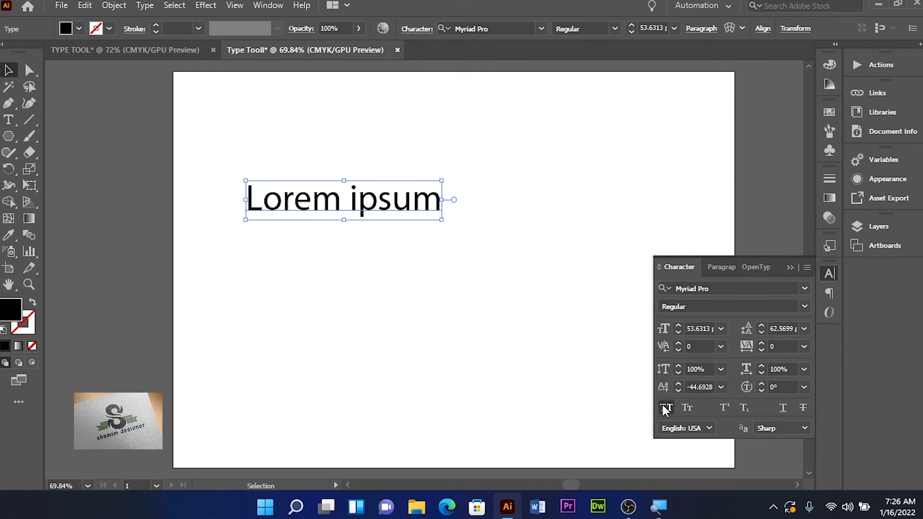
- Apply All Caps to the Lorem ipsum text, switch it to Small Caps and move it near the artboard's upper edge
left_click(666, 408)
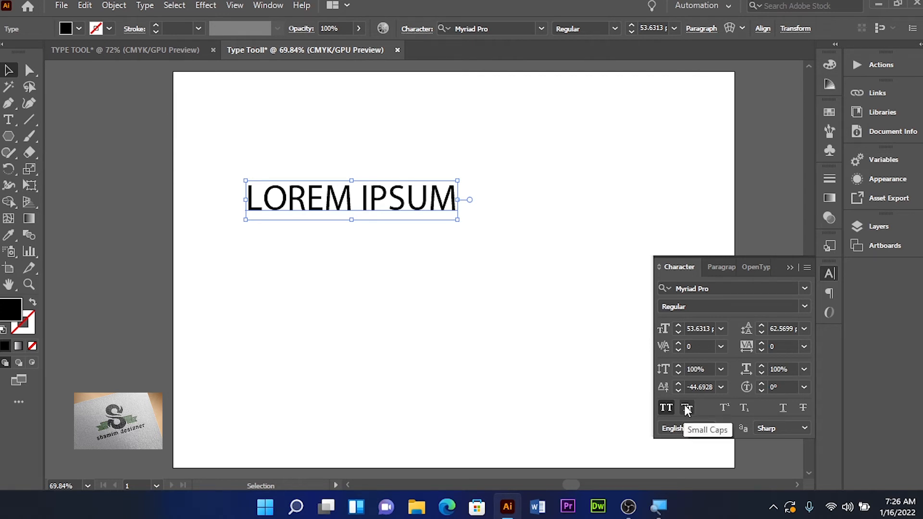
left_click(687, 408)
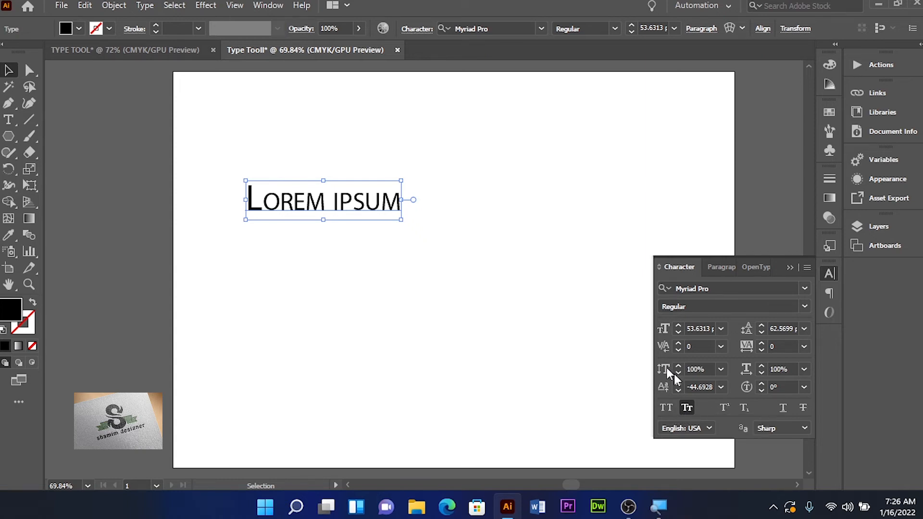
left_click_drag(320, 205, 335, 123)
left_click(350, 261)
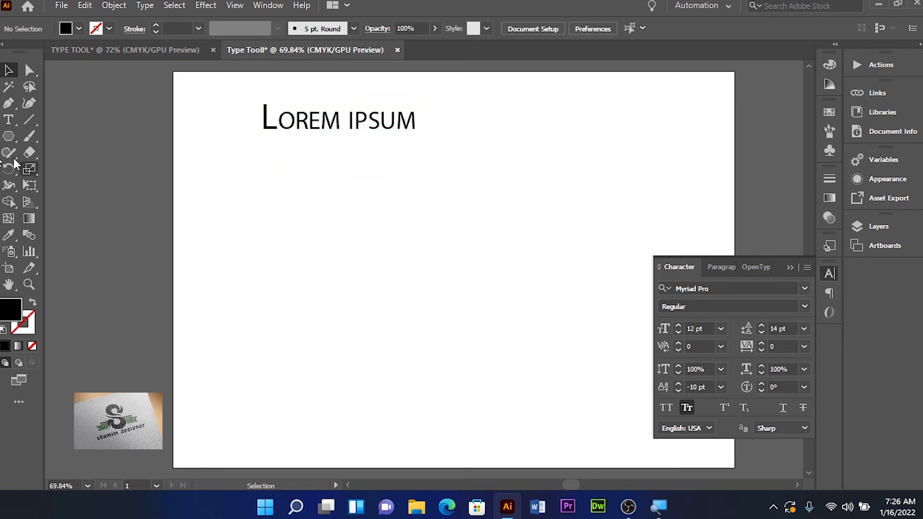
- Place a new Lorem ipsum point text below the existing heading and set its font size to 72 pt
left_click(8, 120)
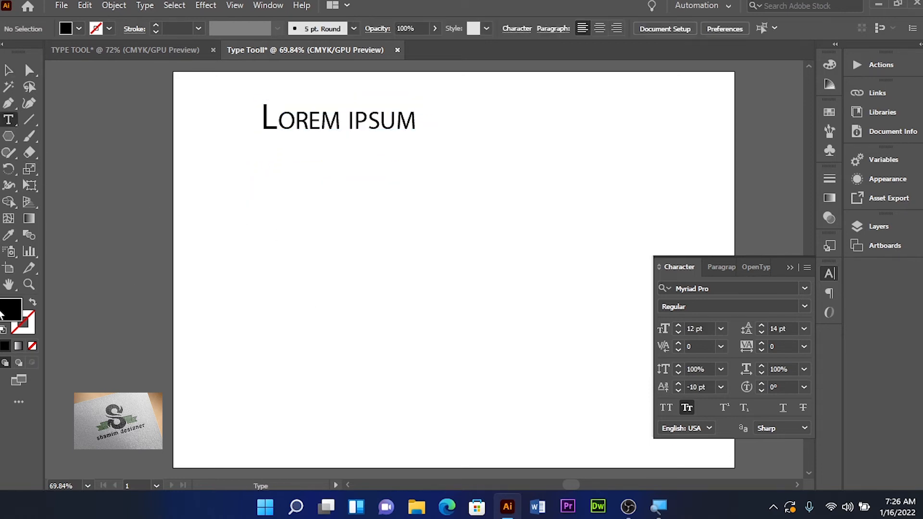
left_click(4, 329)
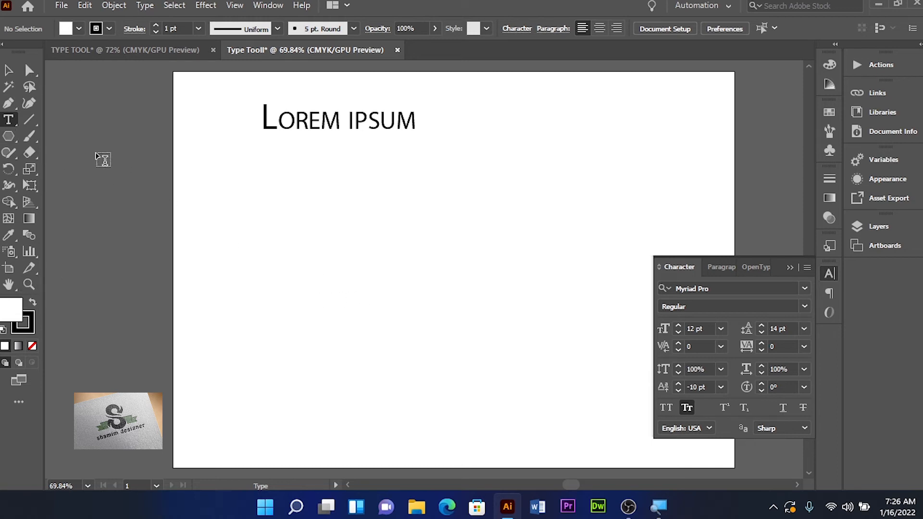
left_click(286, 272)
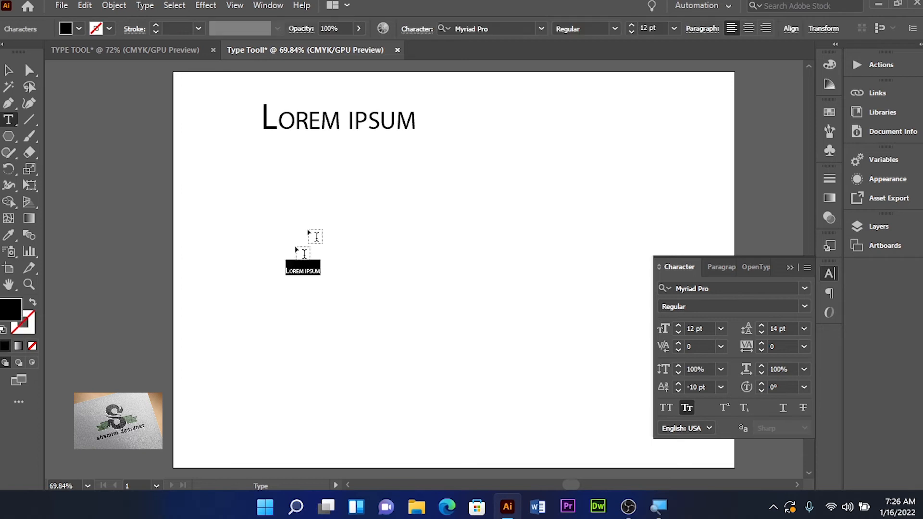
left_click(674, 28)
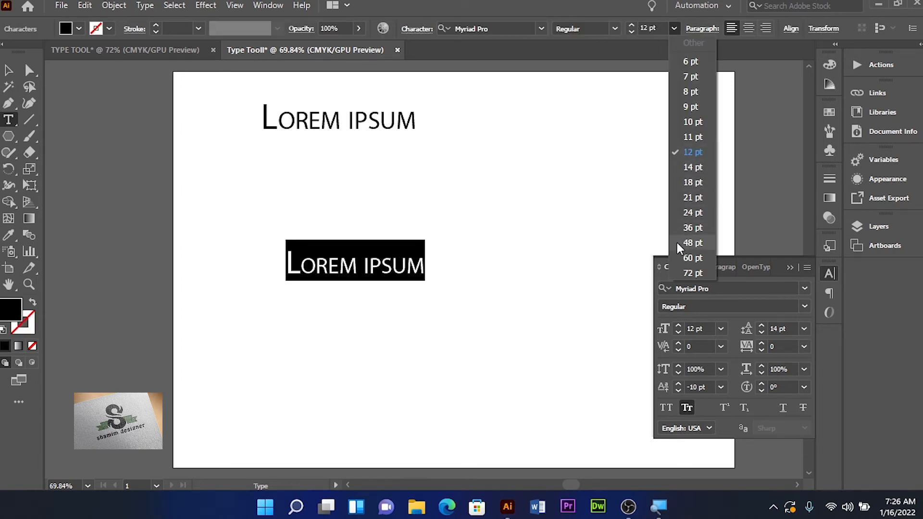
left_click(685, 270)
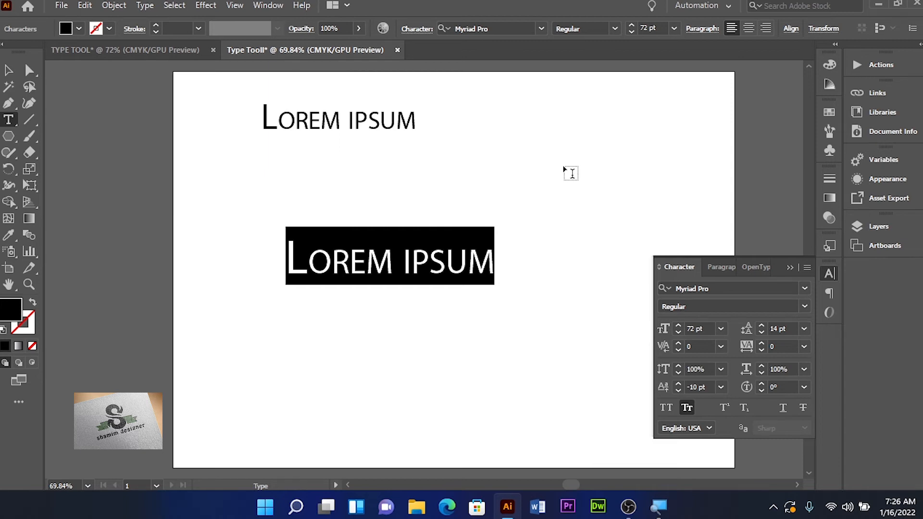
type("x")
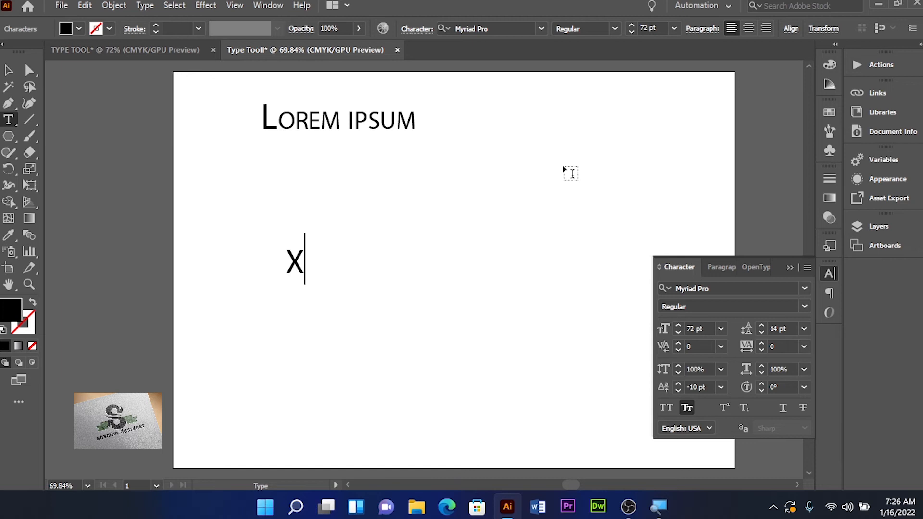
type("2")
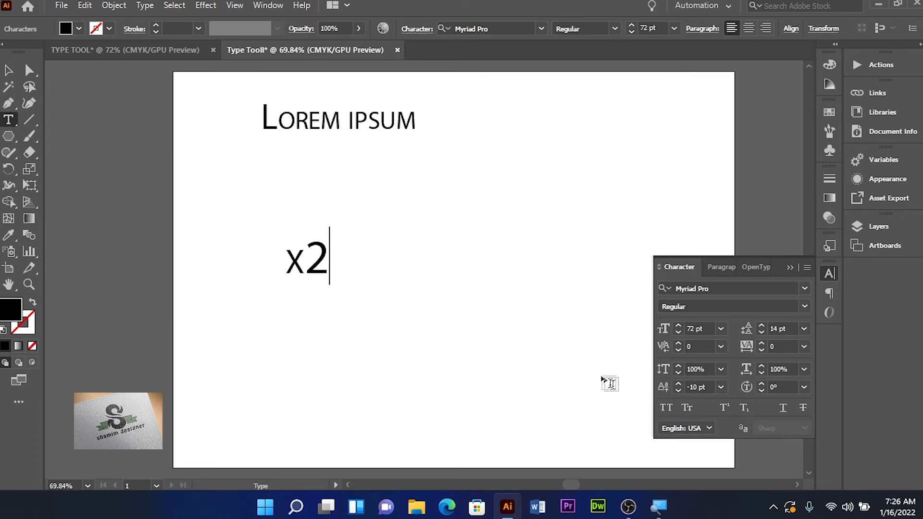
key("ctrl+z")
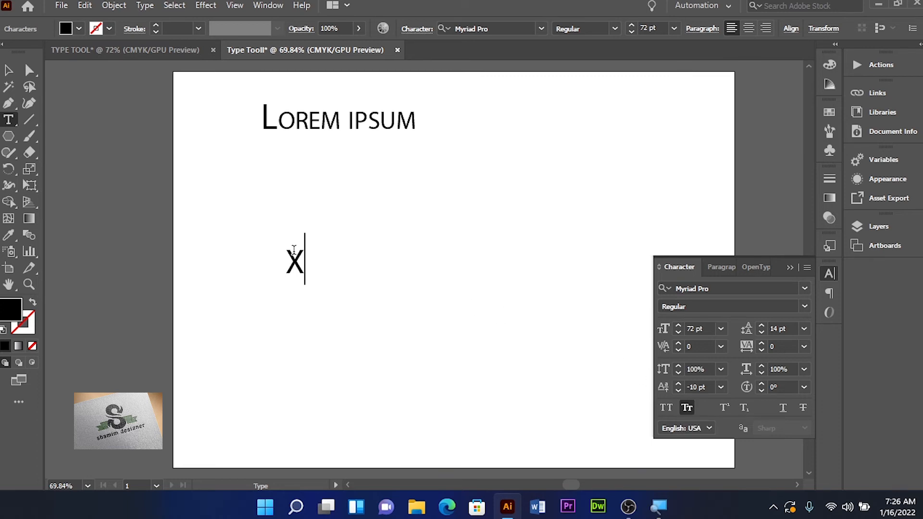
key("BackSpace")
type("x")
key("BackSpace")
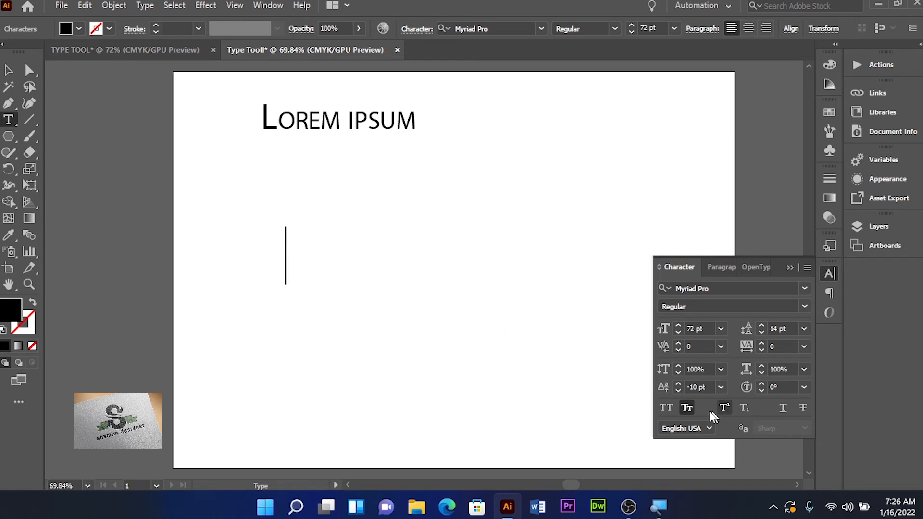
- Turn off Small Caps, enter x2 in the emptied 72 pt text and make its 2 superscript
left_click(686, 408)
type("x2")
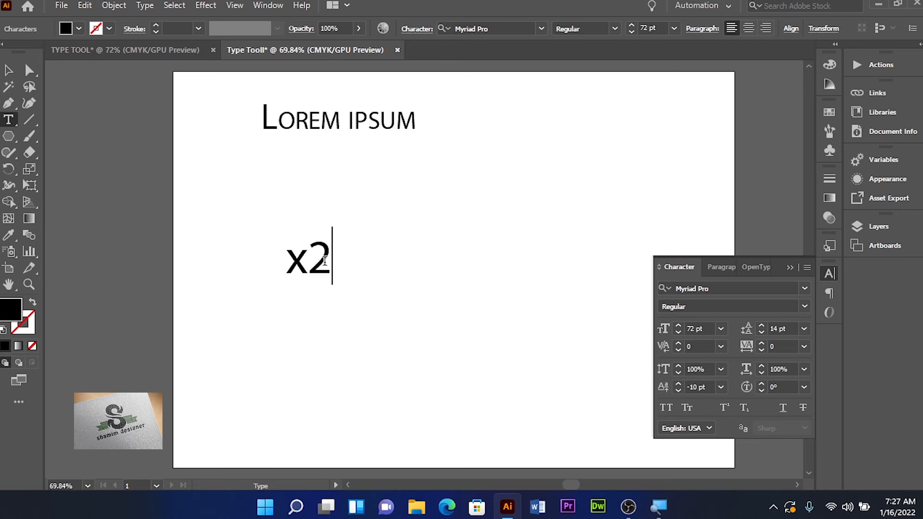
left_click_drag(332, 252, 314, 251)
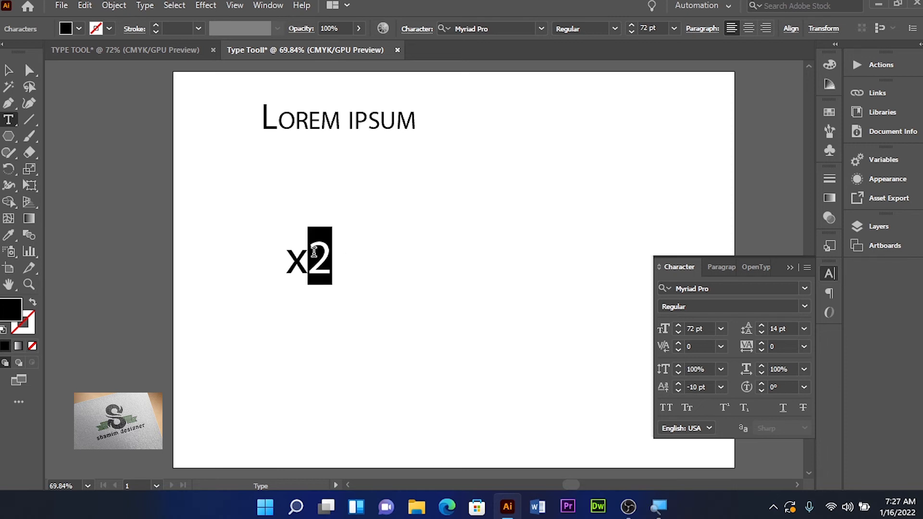
left_click(725, 407)
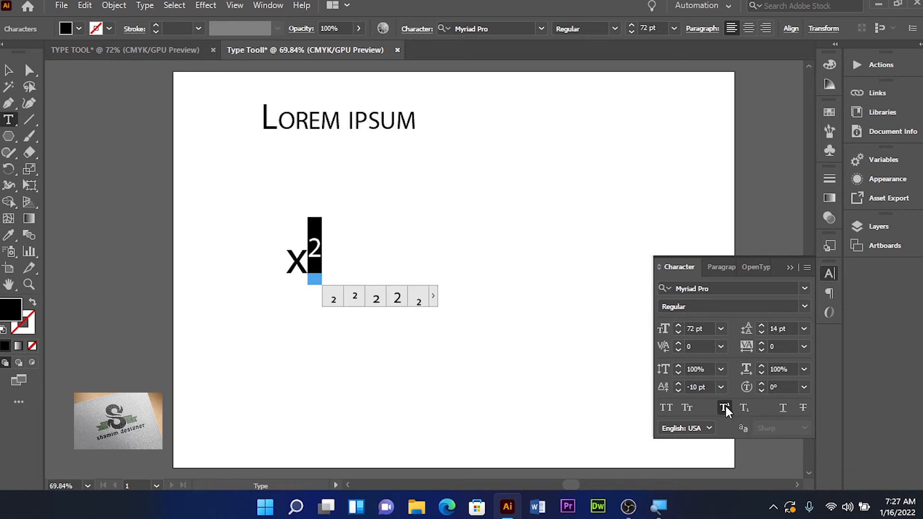
left_click(9, 70)
left_click(336, 325)
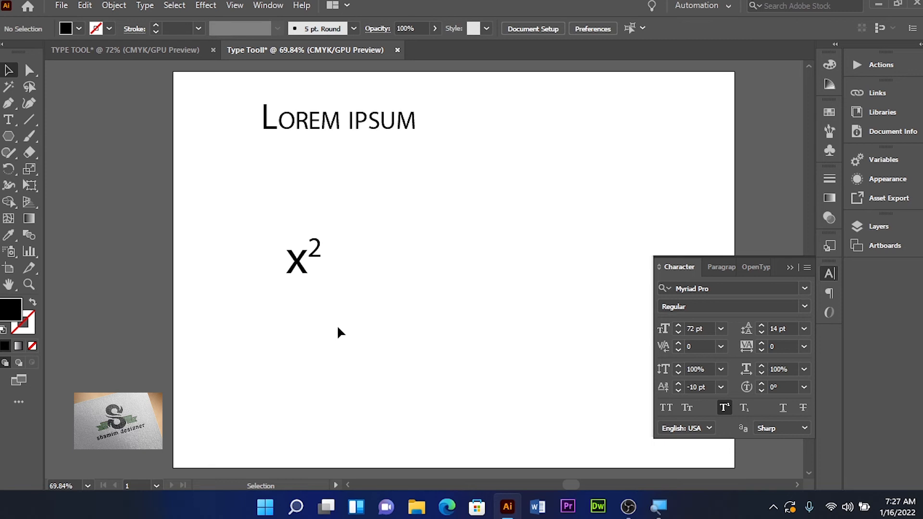
- Add an H2O point text below the x² text and make its 2 subscript
left_click(8, 120)
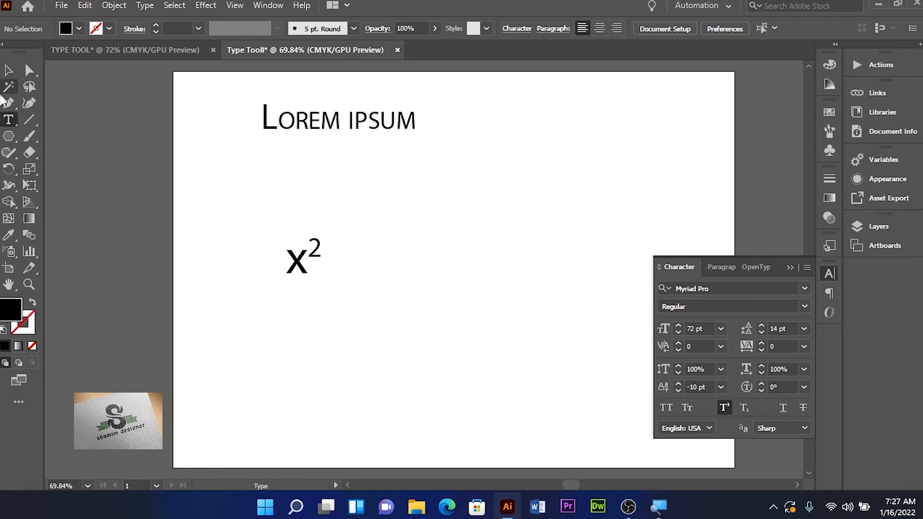
left_click(302, 366)
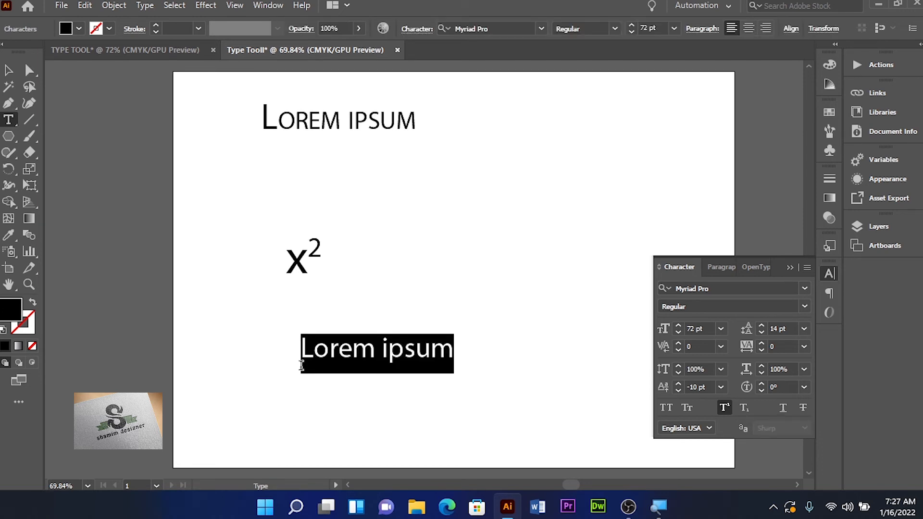
type("H2")
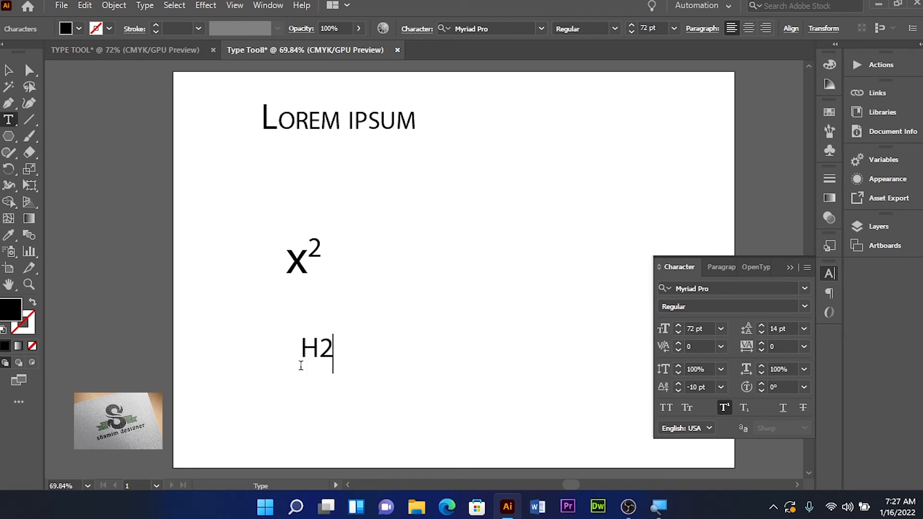
type("O")
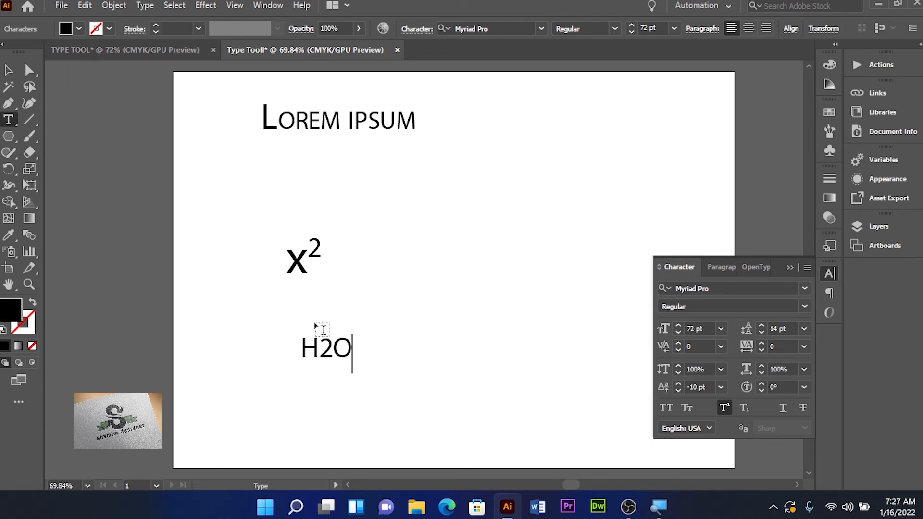
left_click_drag(333, 348, 319, 349)
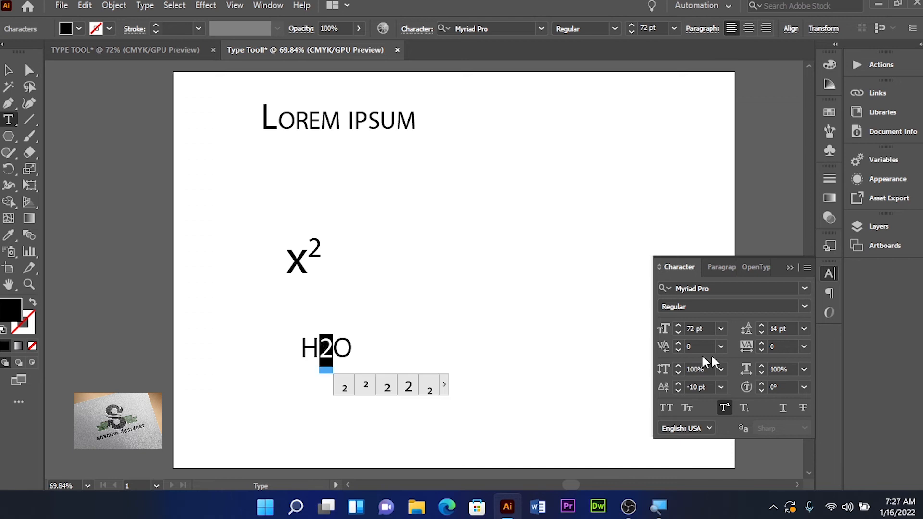
left_click(744, 409)
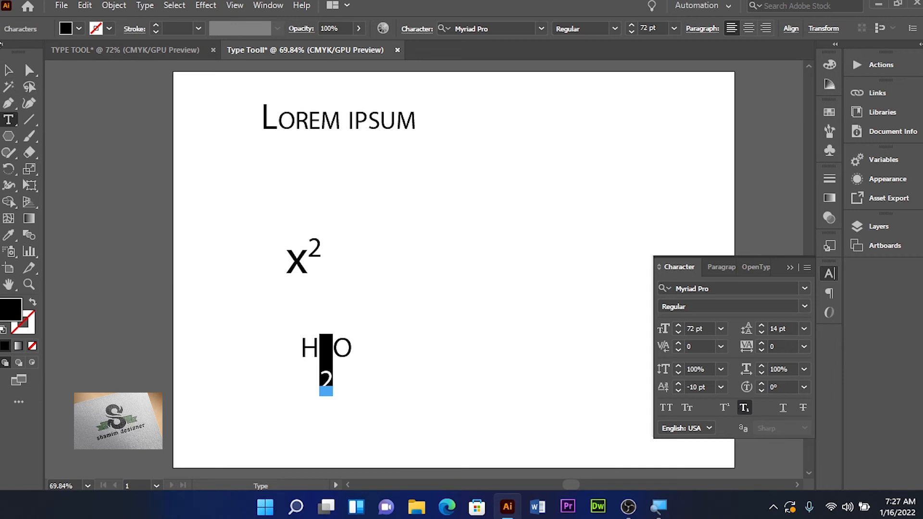
left_click(8, 71)
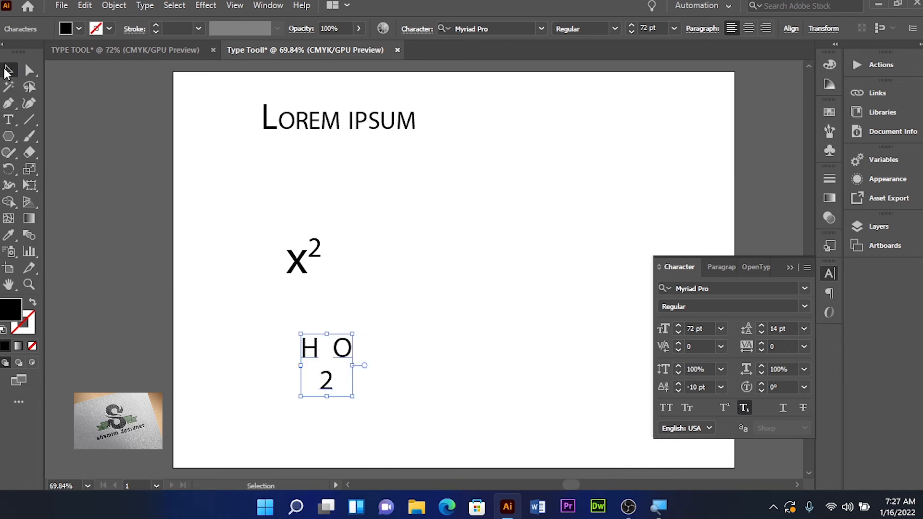
left_click(440, 323)
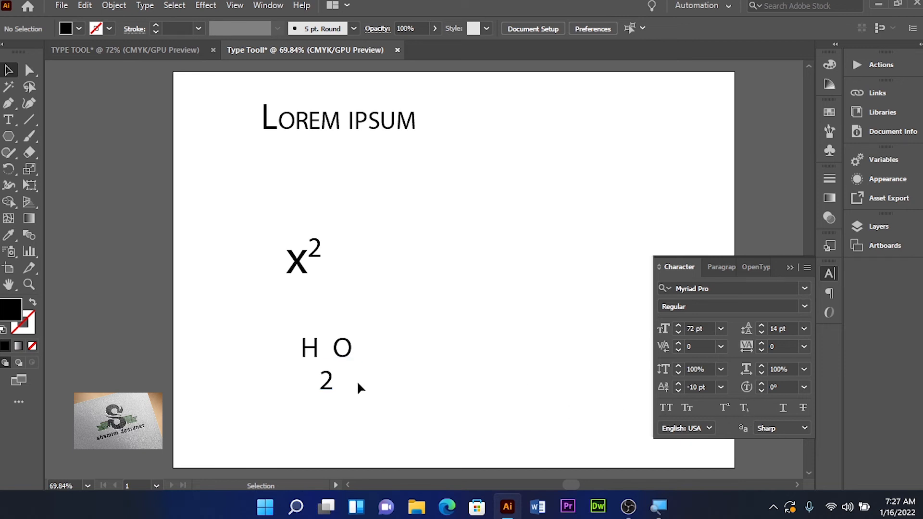
- Undo the subscript on the 2 in the H2O text
left_click(349, 354)
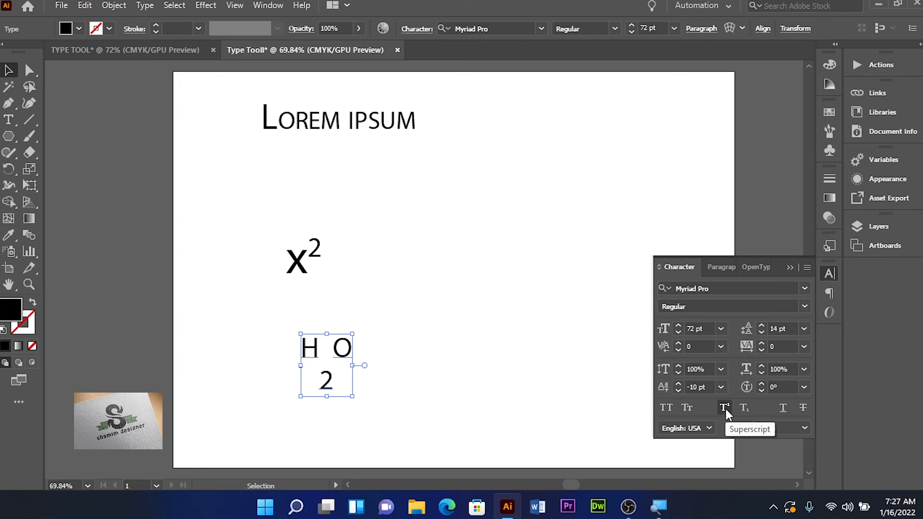
key("Return")
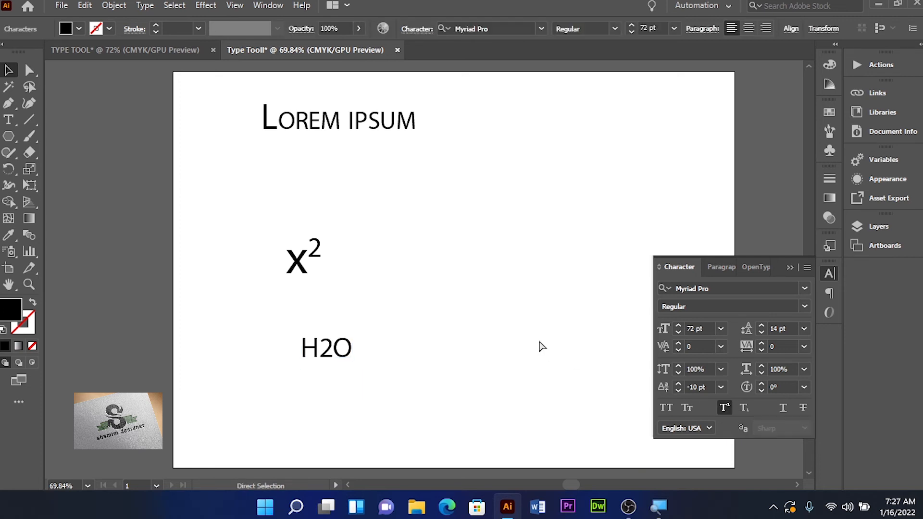
key("Escape")
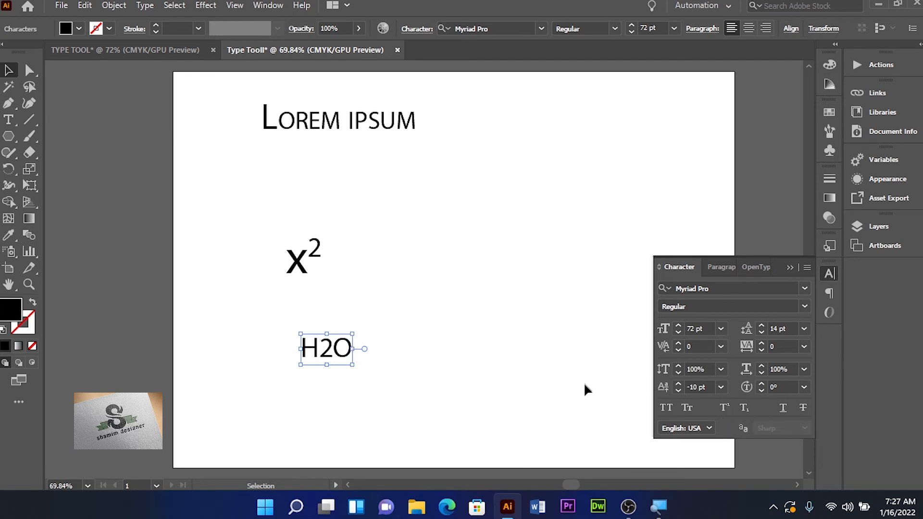
- Turn off Superscript on the 2 of the H2O text, try Subscript on it and switch it back to Superscript
key("t")
left_click(331, 358)
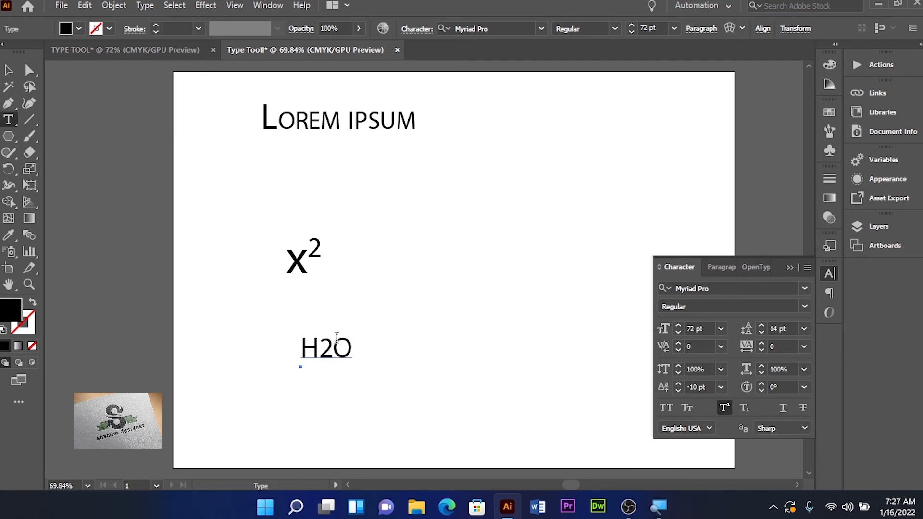
left_click_drag(333, 345, 319, 346)
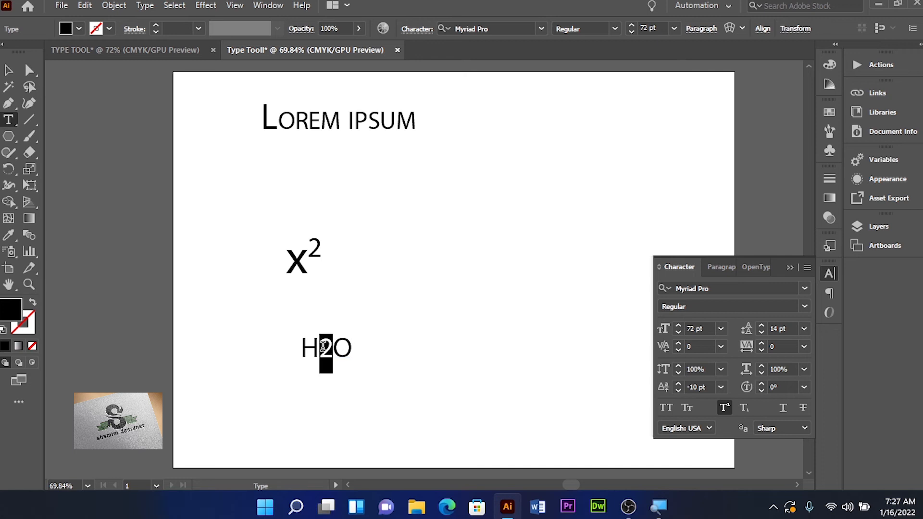
left_click(725, 408)
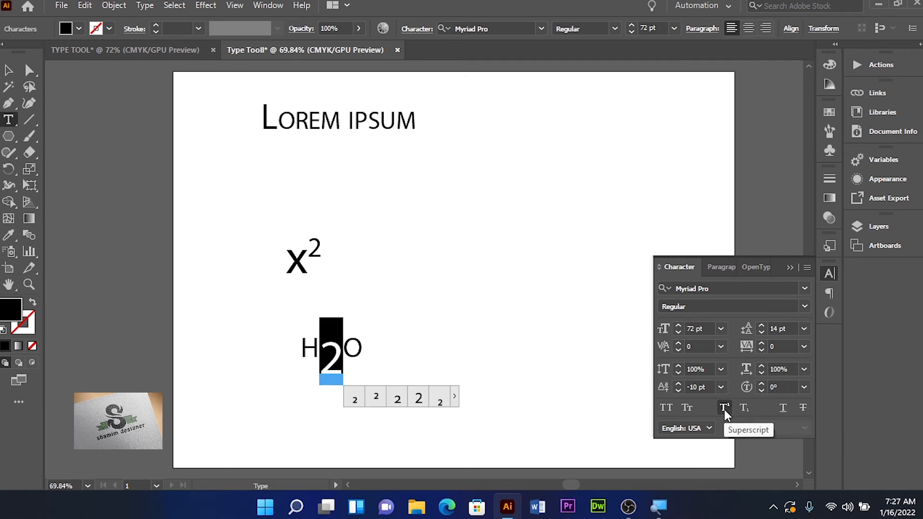
left_click(745, 408)
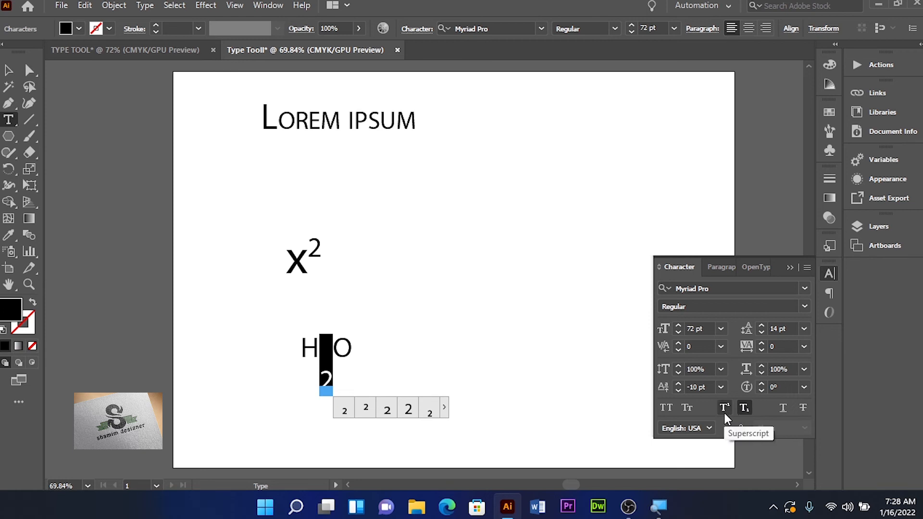
left_click(724, 410)
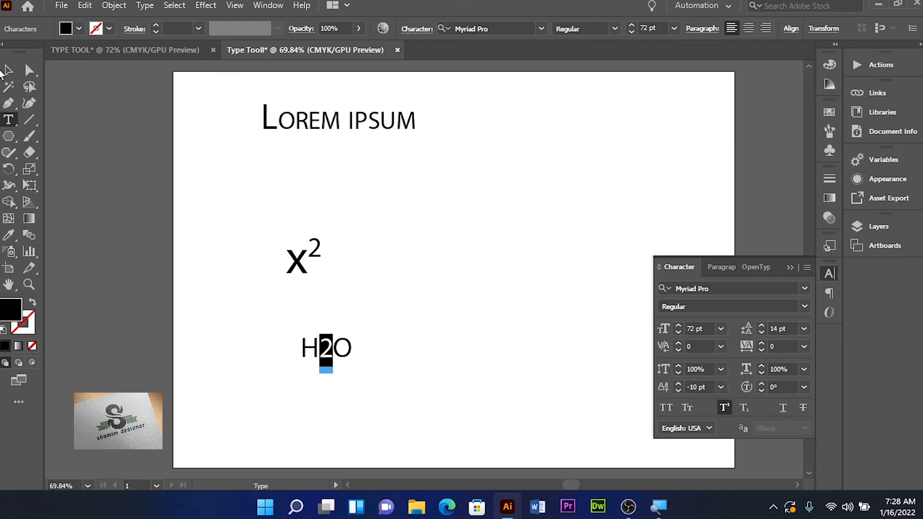
- Delete the H2O text below the x² text
key("Escape")
key("Delete")
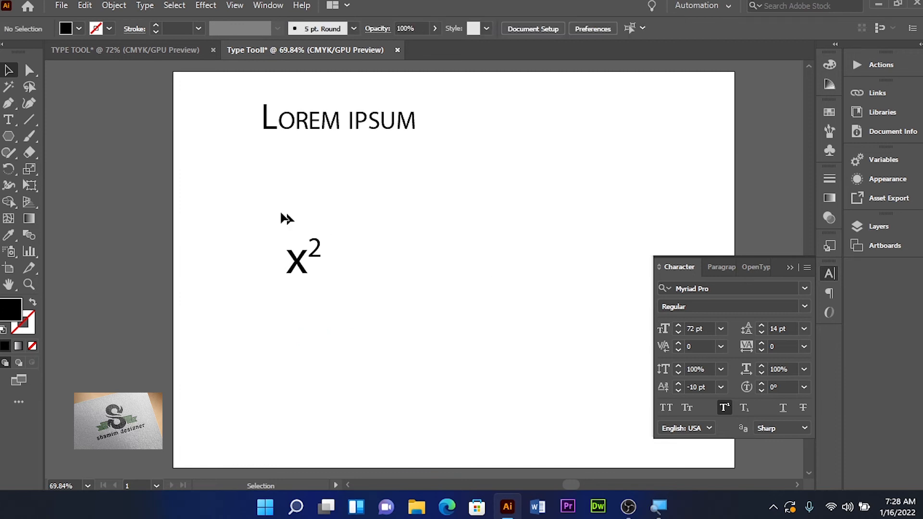
left_click(298, 262)
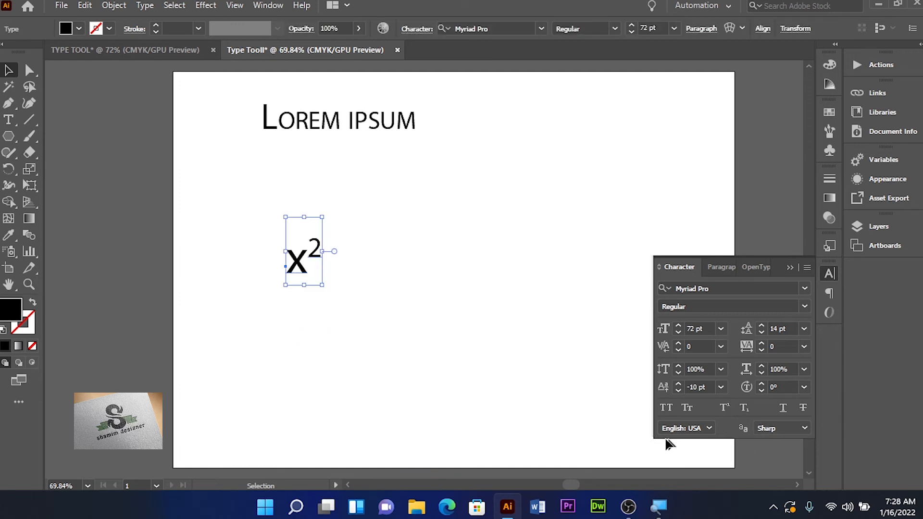
left_click(354, 366)
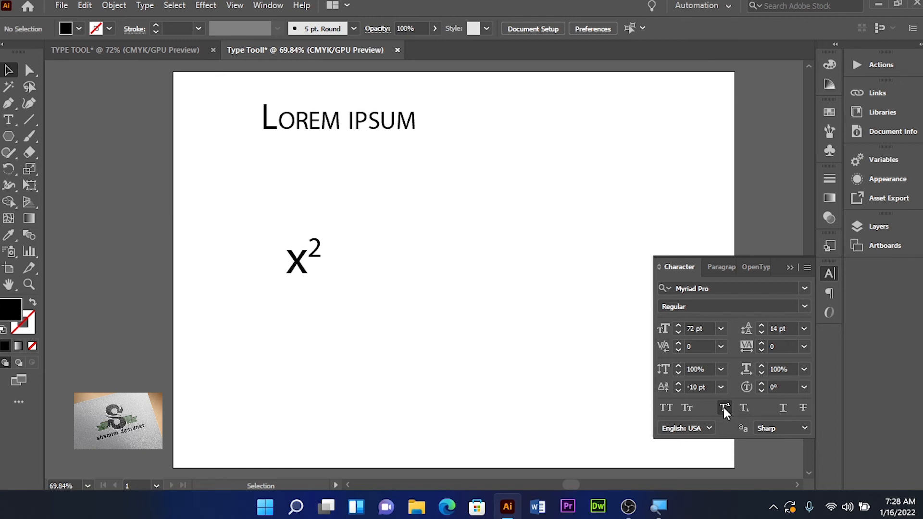
- With Superscript off, add a new 72 pt point text reading H2O to the upper right of the x² text
left_click(9, 119)
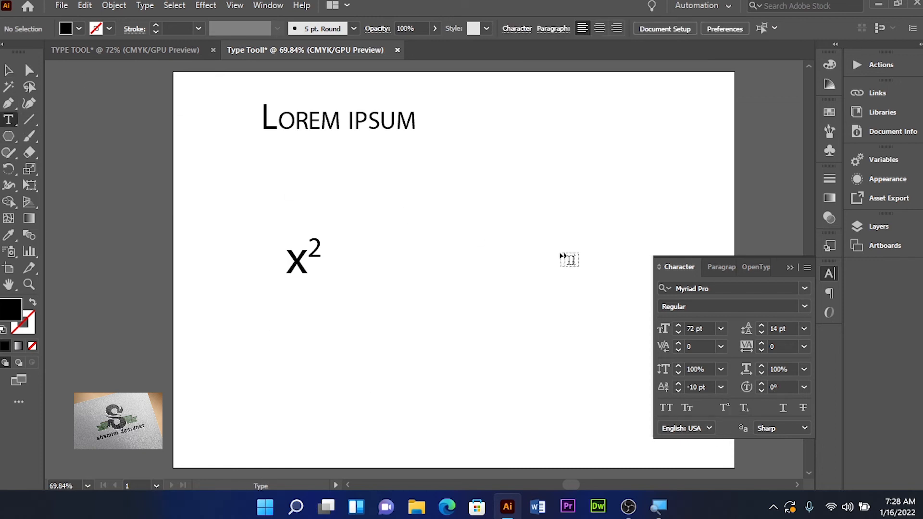
left_click(462, 228)
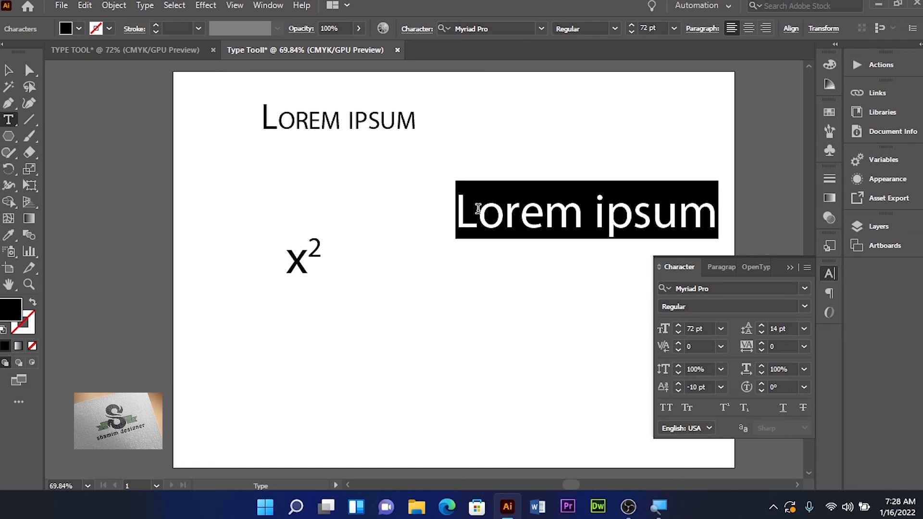
type("H2O")
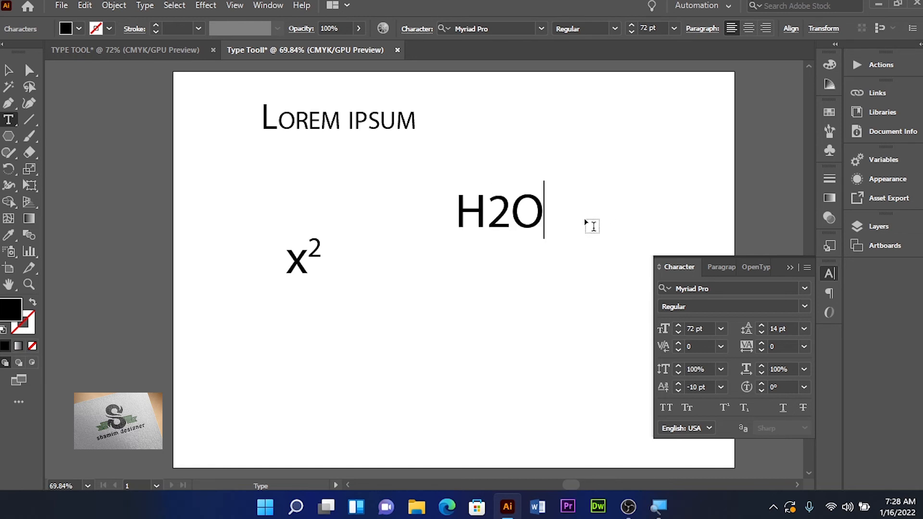
- Apply Subscript to the 2 in the H2O text and finish editing it
left_click_drag(506, 216, 487, 216)
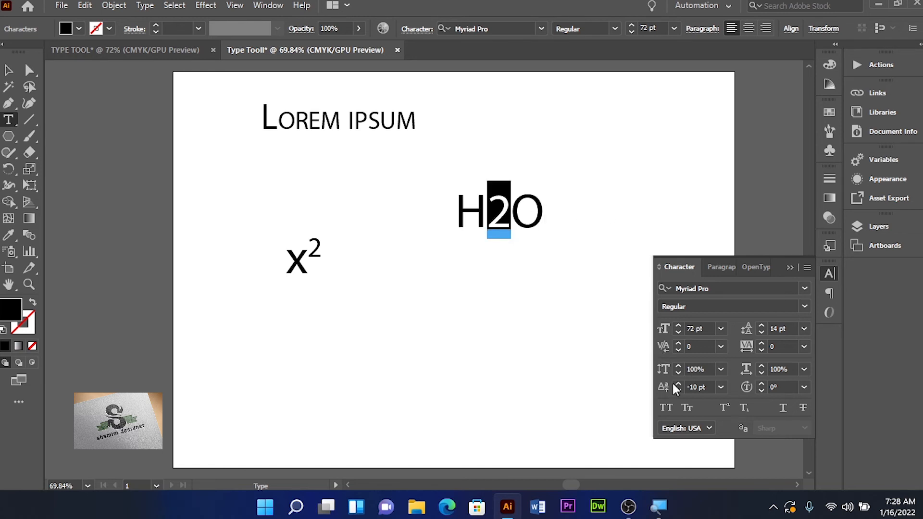
left_click(745, 410)
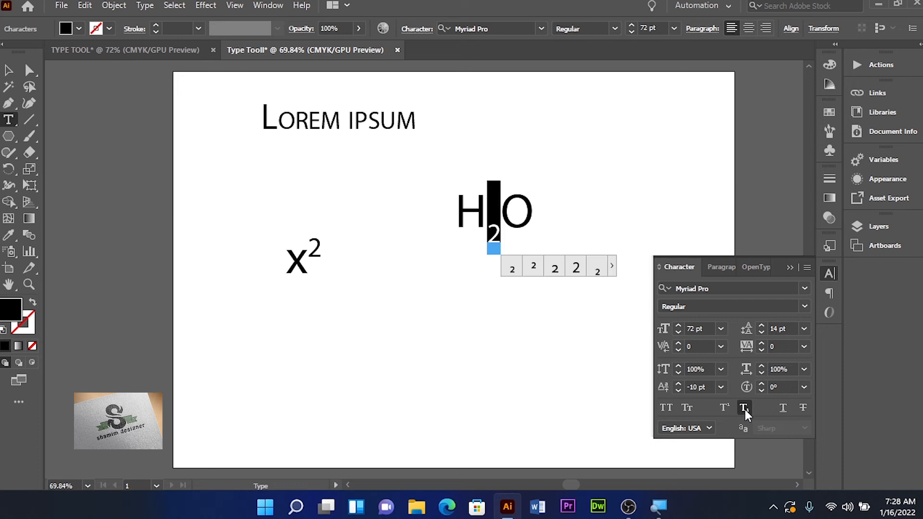
left_click(9, 70)
left_click(440, 297)
- Arrange x² with the H2O text beneath it near the artboard's upper-left corner and move the Lorem ipsum text to their right
left_click_drag(482, 219, 260, 330)
left_click(311, 258)
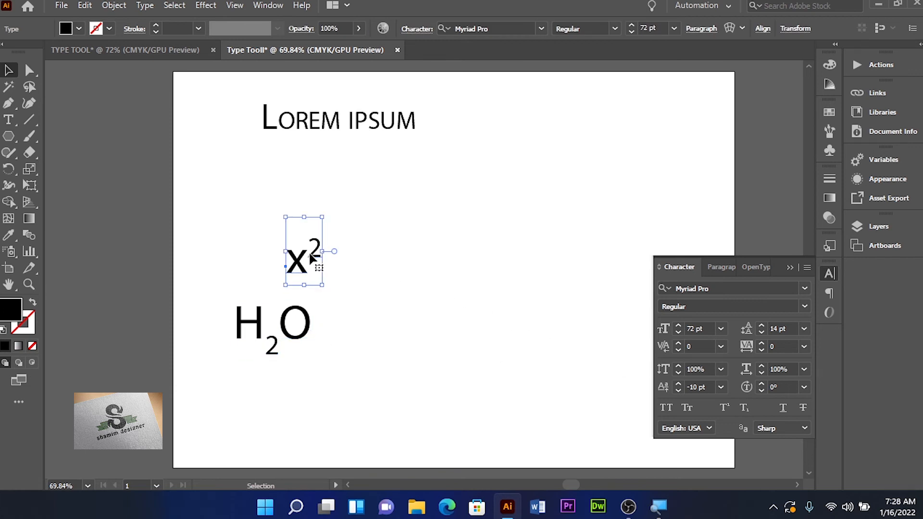
left_click(532, 332)
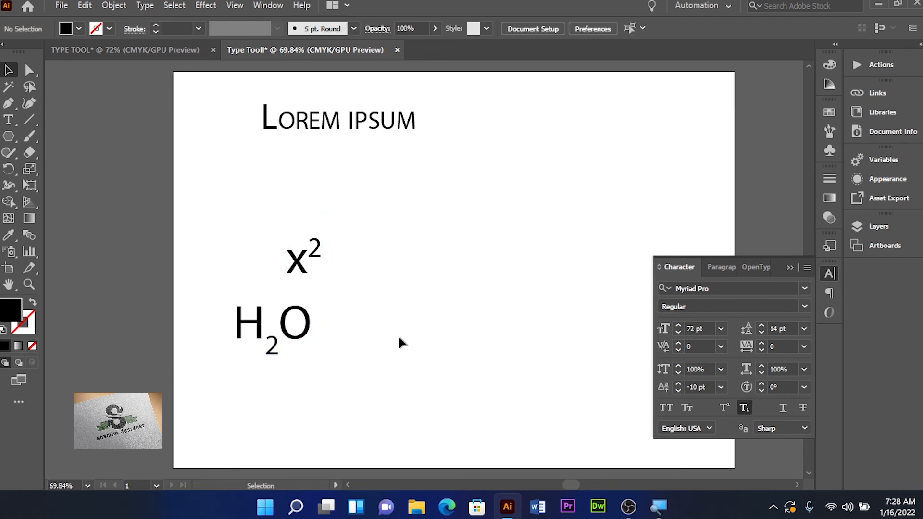
left_click_drag(303, 258, 257, 177)
left_click_drag(279, 336, 261, 262)
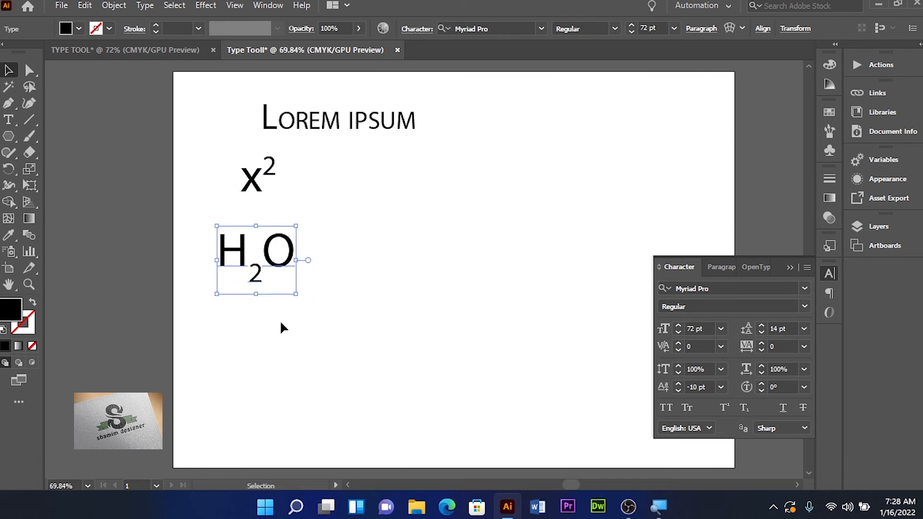
left_click(281, 323)
left_click_drag(392, 118, 556, 163)
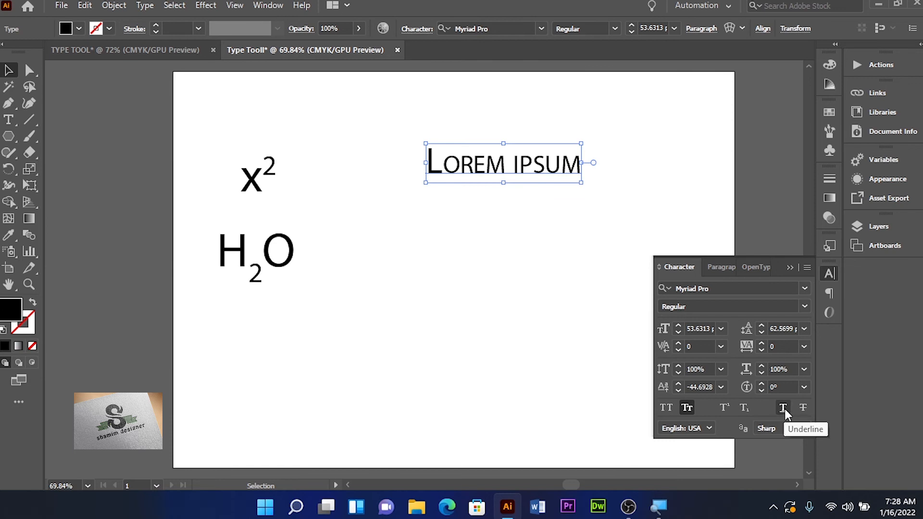
- Apply Underline to the Lorem ipsum text and turn it off again
left_click(784, 411)
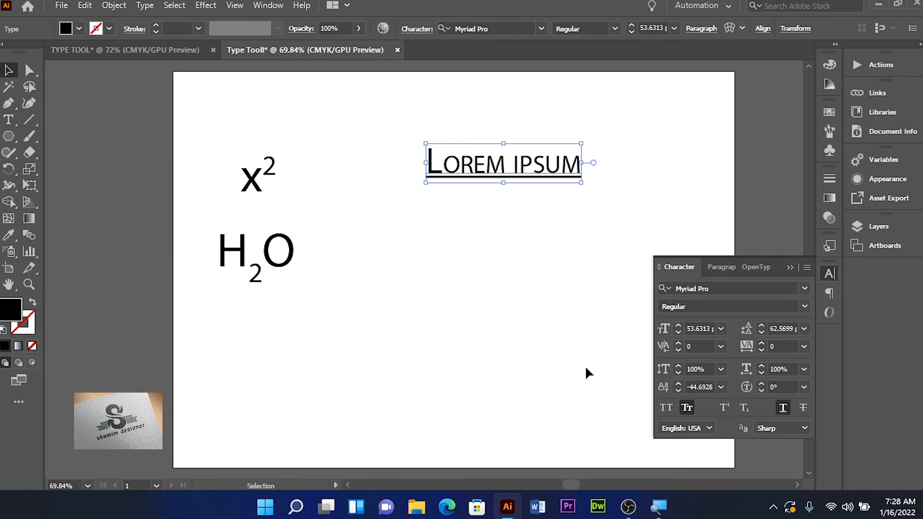
left_click(585, 372)
left_click(428, 154)
left_click(784, 409)
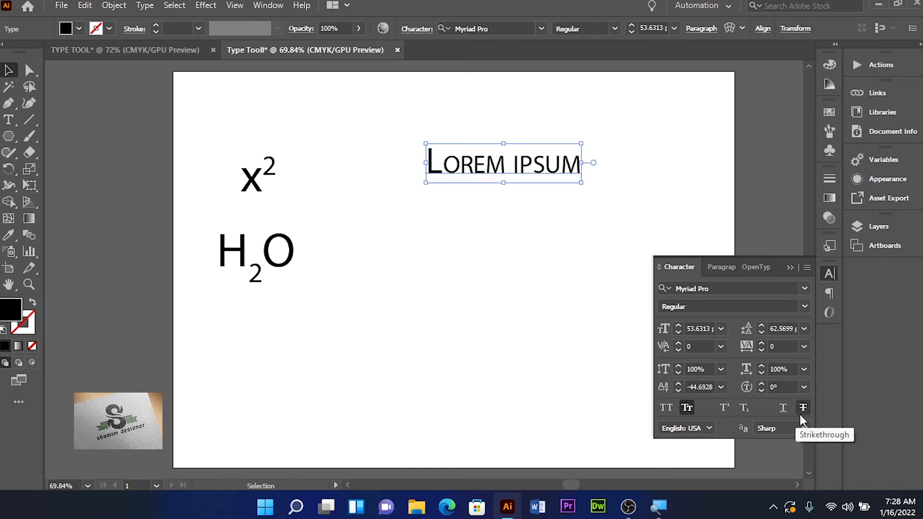
- Apply Strikethrough to the Lorem ipsum text and turn it off again
left_click(801, 412)
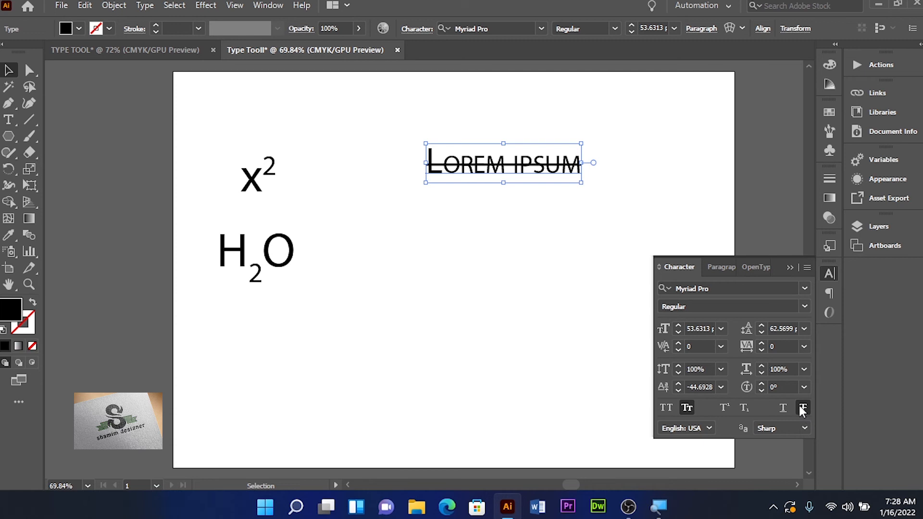
left_click(467, 304)
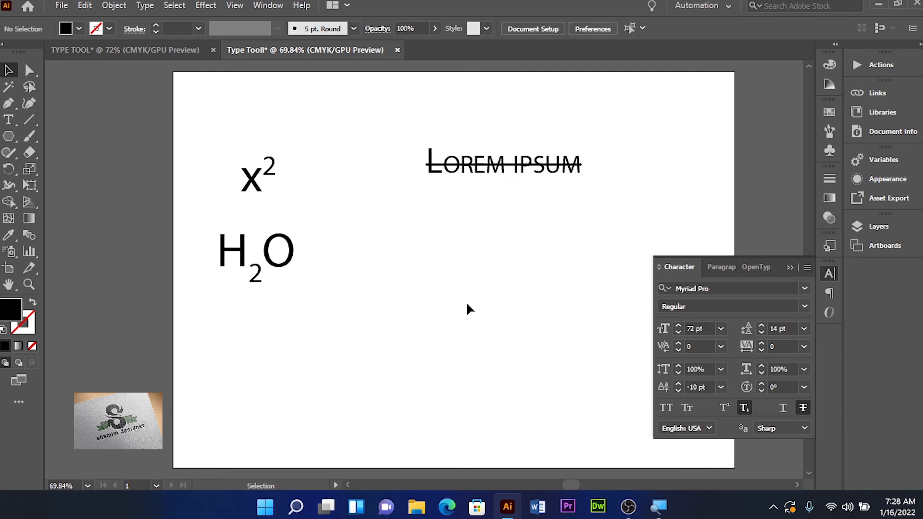
left_click(552, 168)
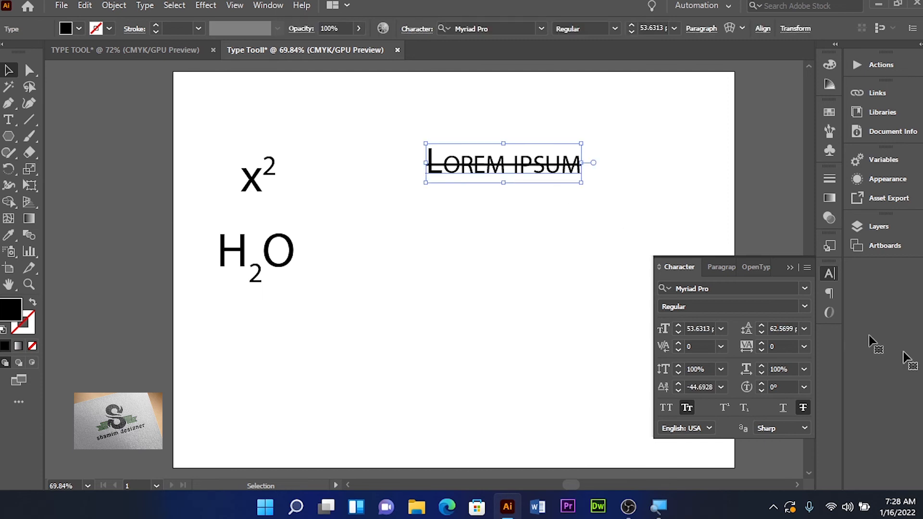
left_click(803, 407)
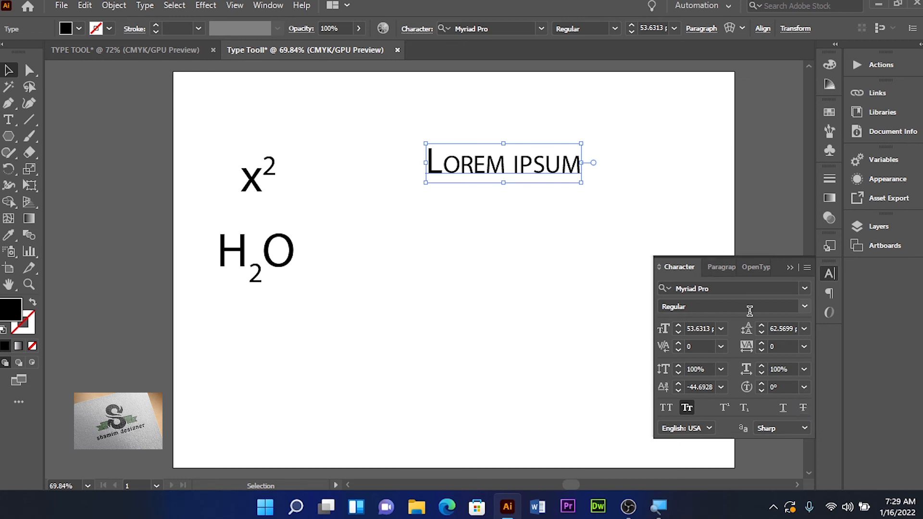
- Look at the available font families for the Lorem ipsum text without choosing one
left_click(805, 288)
left_click(804, 288)
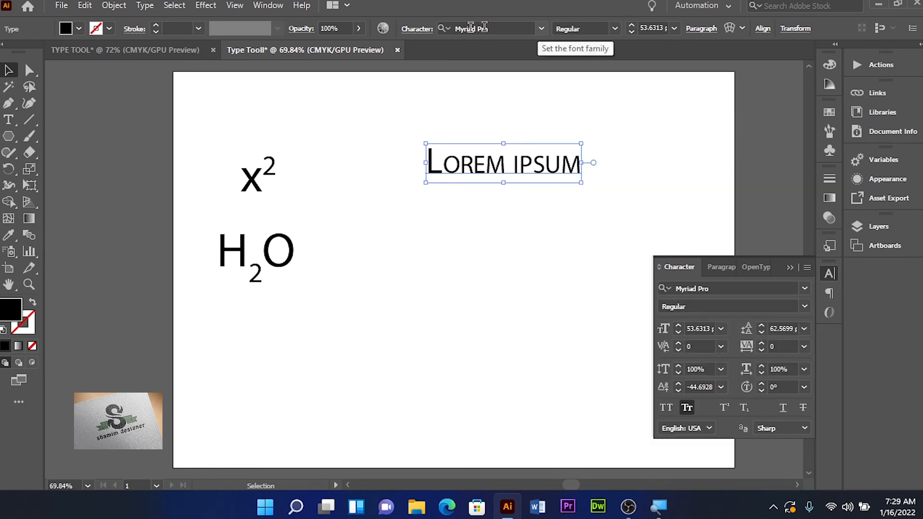
left_click(417, 29)
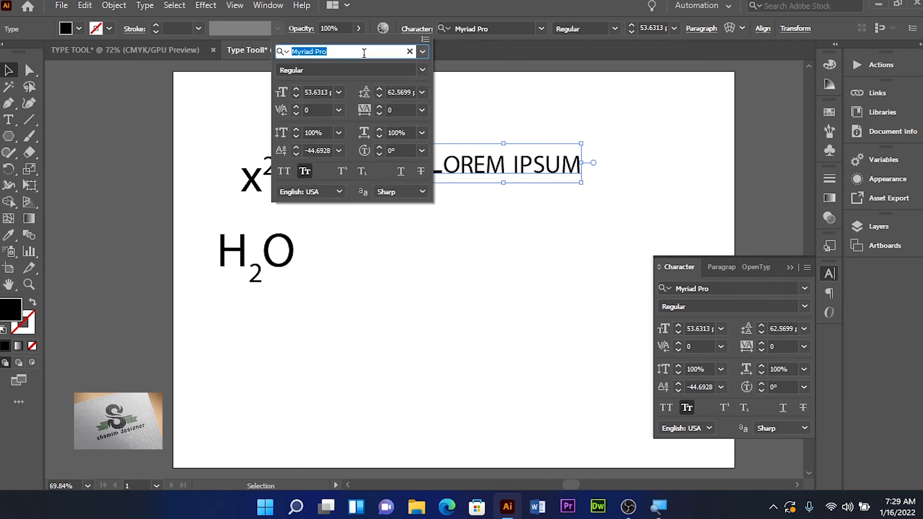
left_click(422, 51)
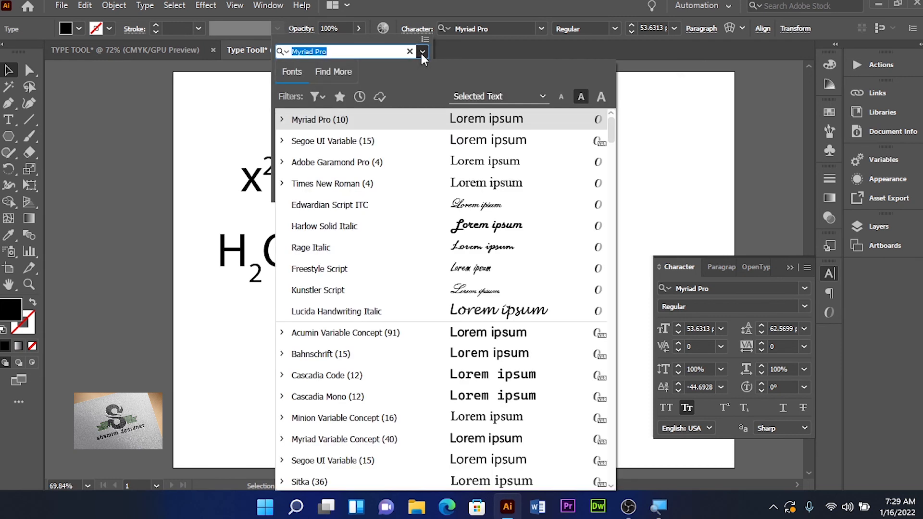
left_click(423, 53)
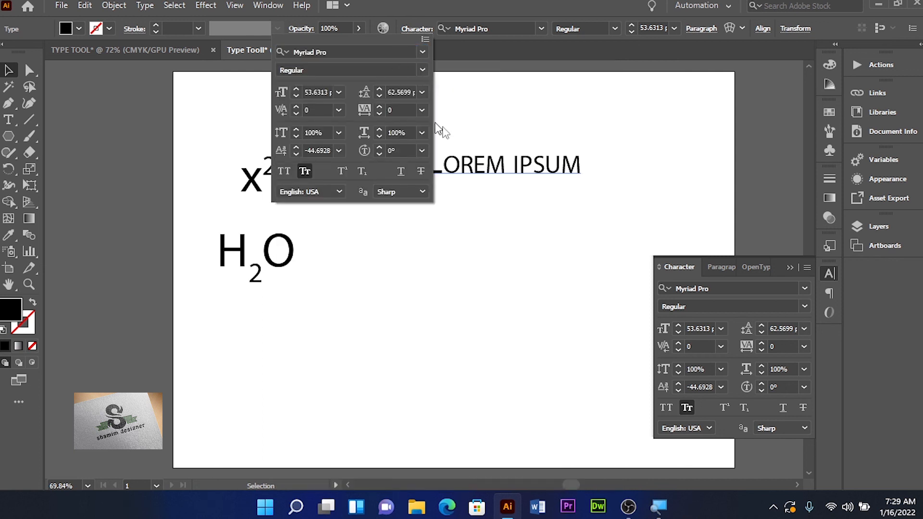
- Move the Lorem ipsum text to the artboard's right edge and step through the font families to Palatino Linotype
left_click(482, 166)
left_click_drag(474, 171, 618, 166)
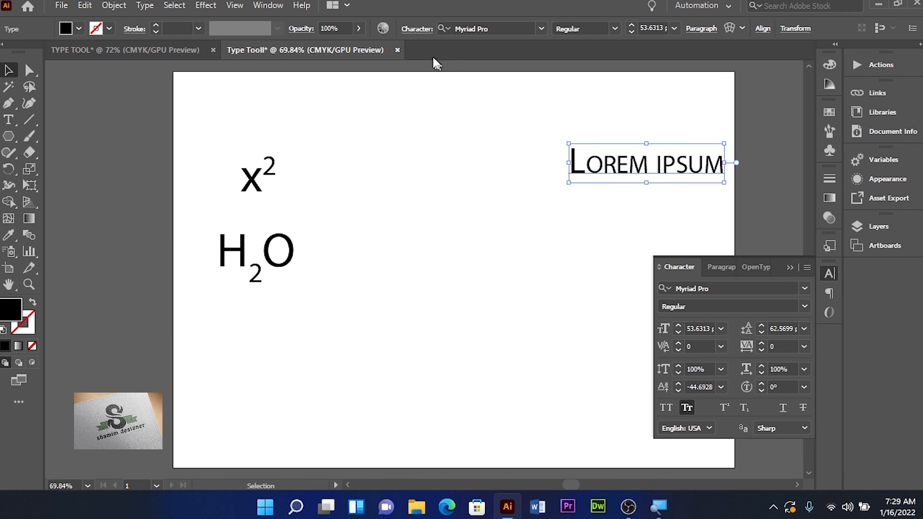
left_click(416, 29)
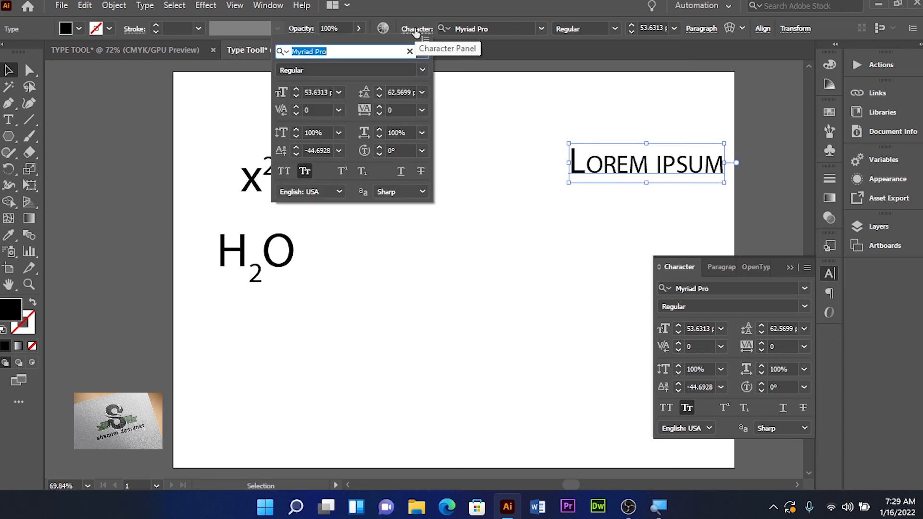
left_click(340, 52)
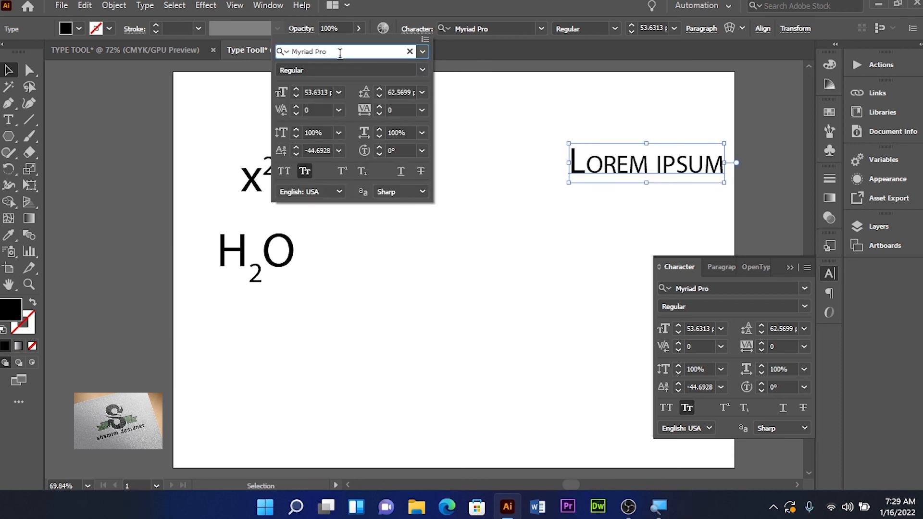
key("Down")
key("Down")
key("Down")
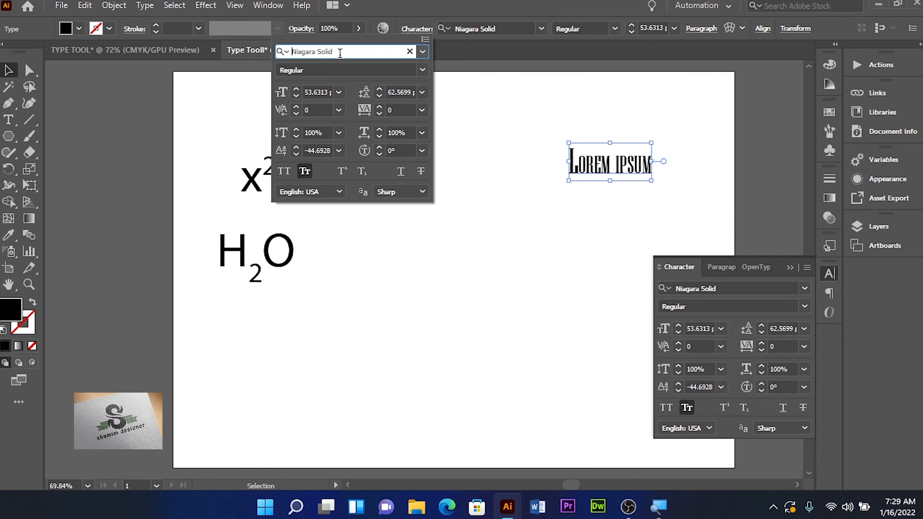
key("Down")
key("Down")
key("Down")
key("Down")
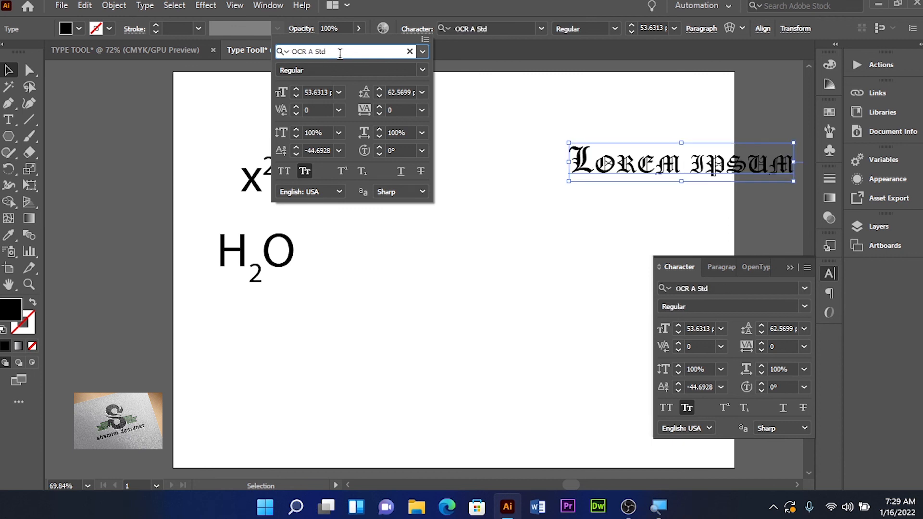
key("Down")
key("Up")
key("Down")
key("Down")
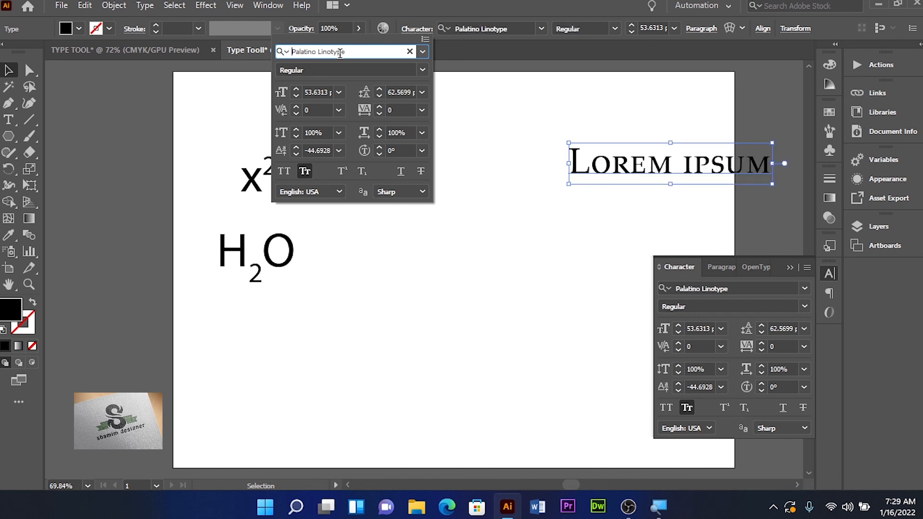
- Set the Lorem ipsum text's font style to Bold
left_click(422, 71)
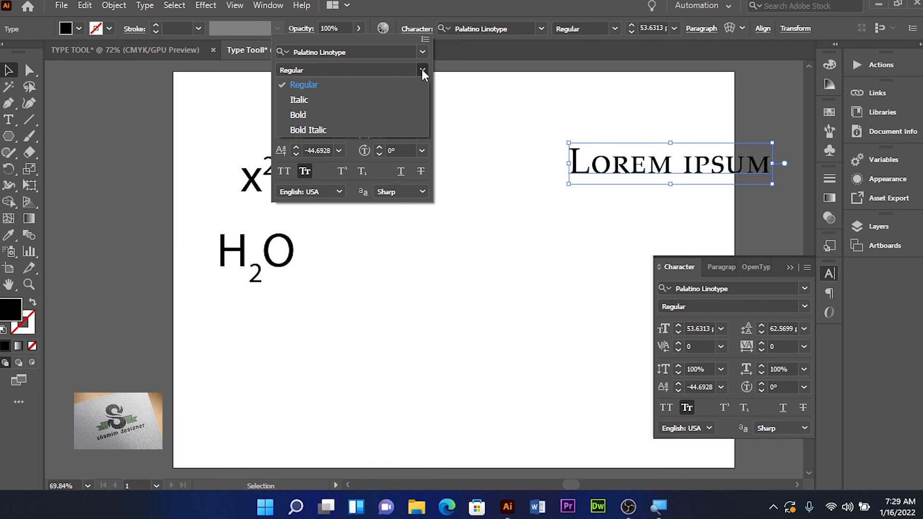
left_click(319, 114)
left_click(531, 8)
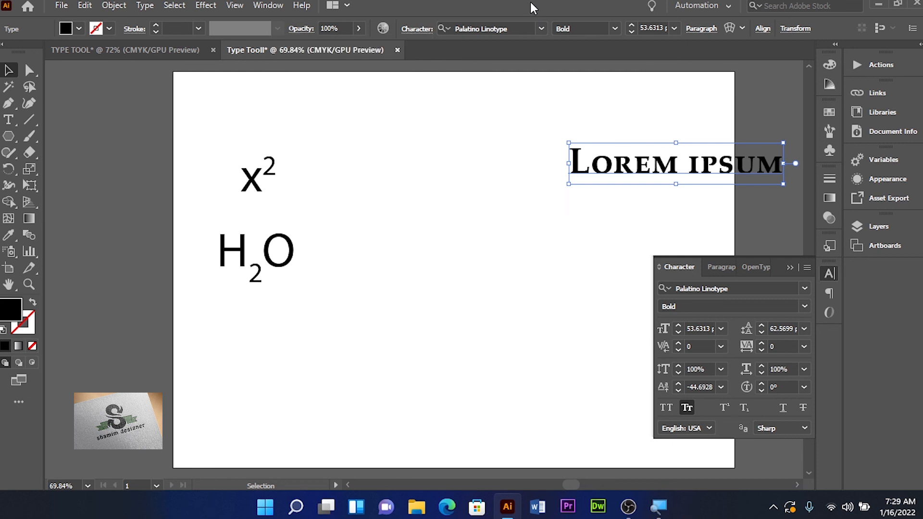
- Move the Lorem ipsum text back toward the artboard's upper middle and change its font to Harlow Solid Italic
left_click_drag(668, 167, 497, 135)
right_click(498, 134)
mouse_move(569, 201)
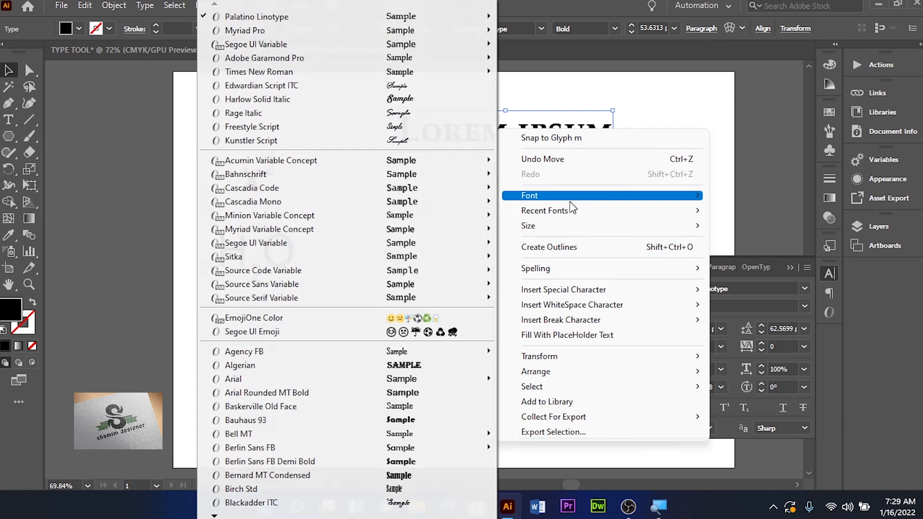
left_click(434, 96)
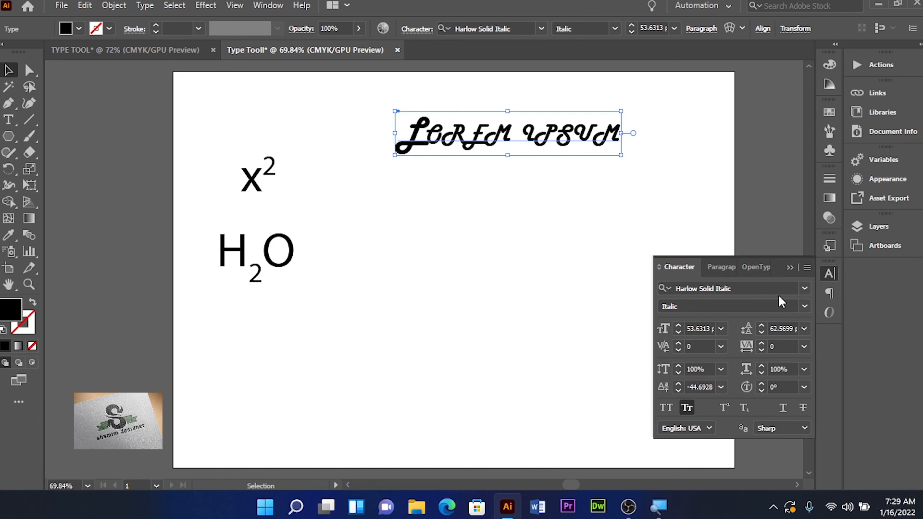
- Change the Lorem ipsum text's font to Segoe UI Variable and collapse the Character panel
left_click(801, 289)
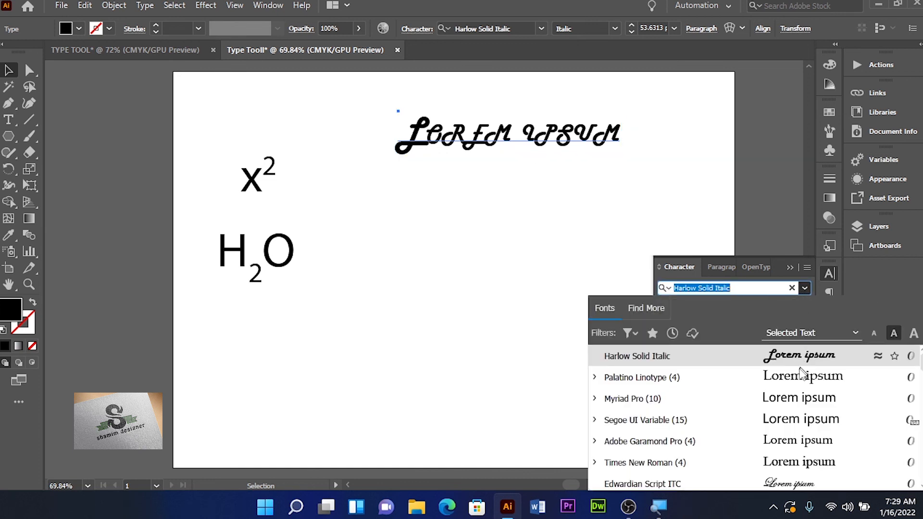
left_click(794, 421)
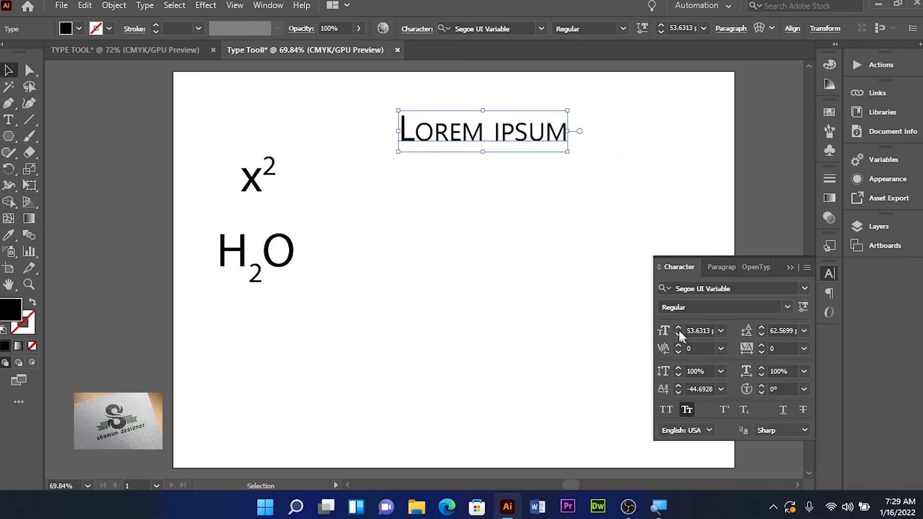
left_click(789, 267)
- Delete the Lorem ipsum, x² and H2O texts from the artboard
left_click_drag(510, 136, 576, 132)
key("Delete")
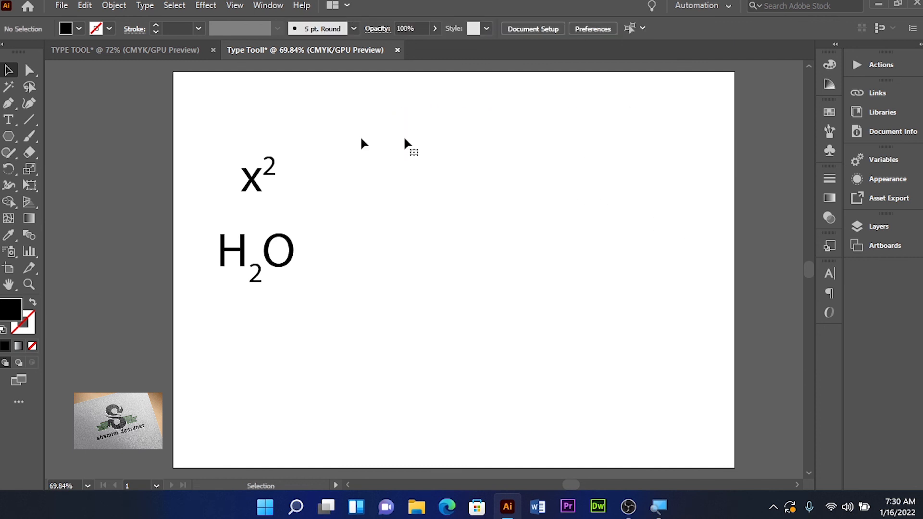
left_click(250, 186)
key("Delete")
left_click(243, 252)
key("Delete")
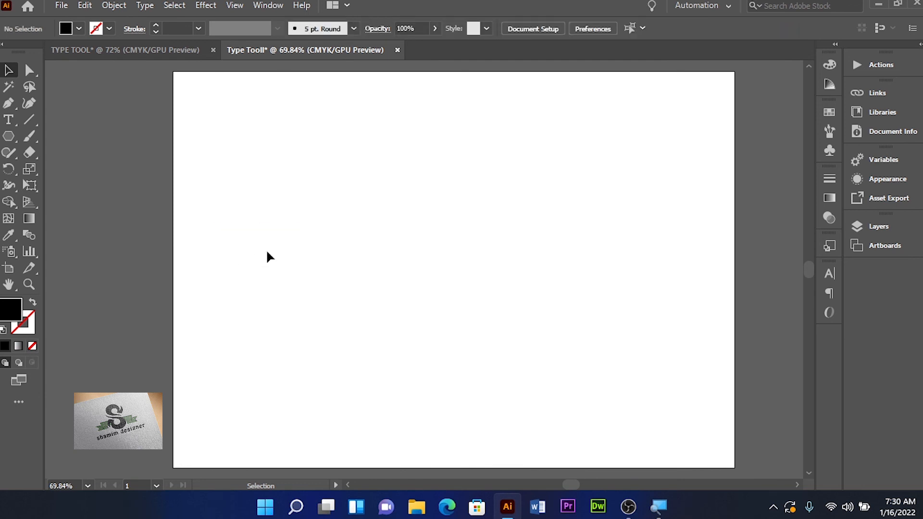